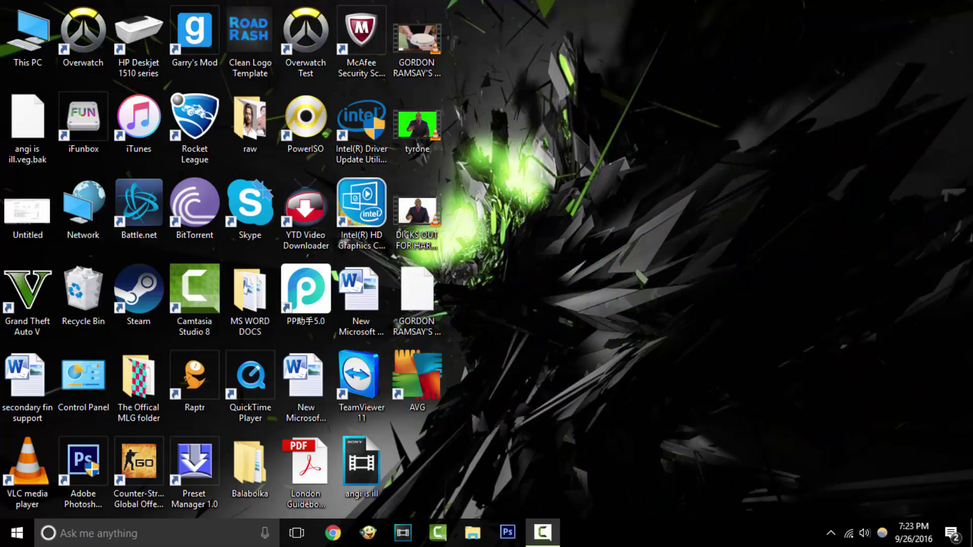
# - Preview the white-background and green-screen example videos stored on the desktop
pyautogui.doubleClick(418, 218)
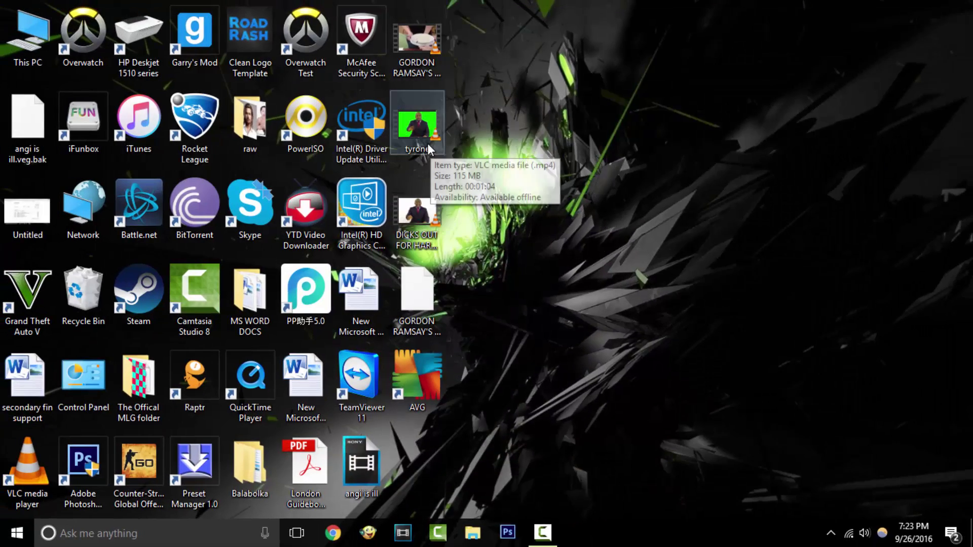
pyautogui.doubleClick(428, 143)
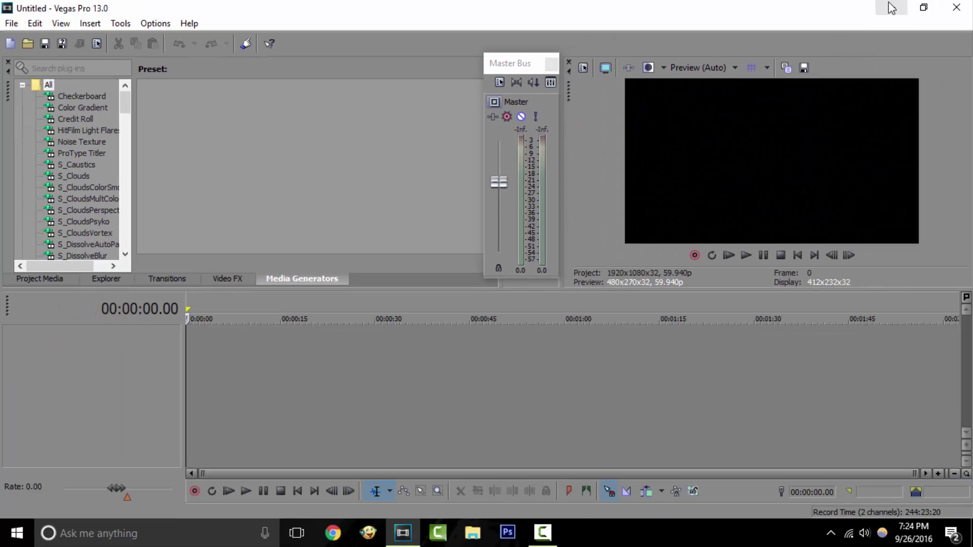
# - Add the Gordon Ramsay's best lines video from the desktop to the timeline and answer the project video settings question
pyautogui.click(892, 7)
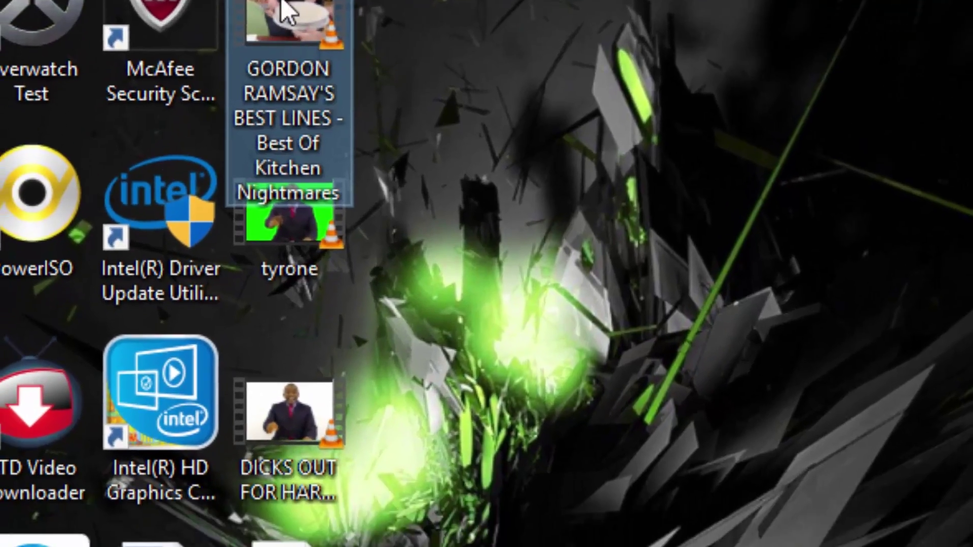
pyautogui.moveTo(267, 90); pyautogui.dragTo(43, 334)
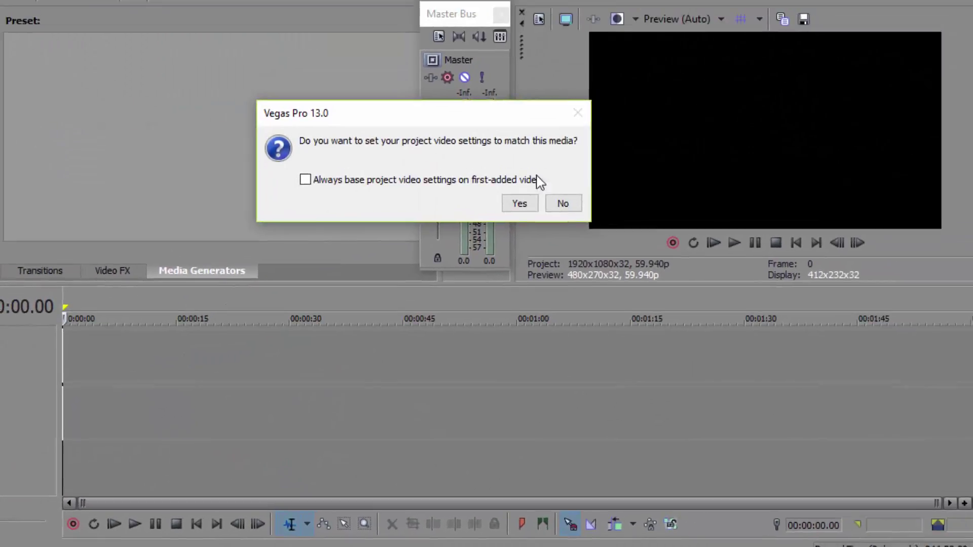
pyautogui.click(563, 204)
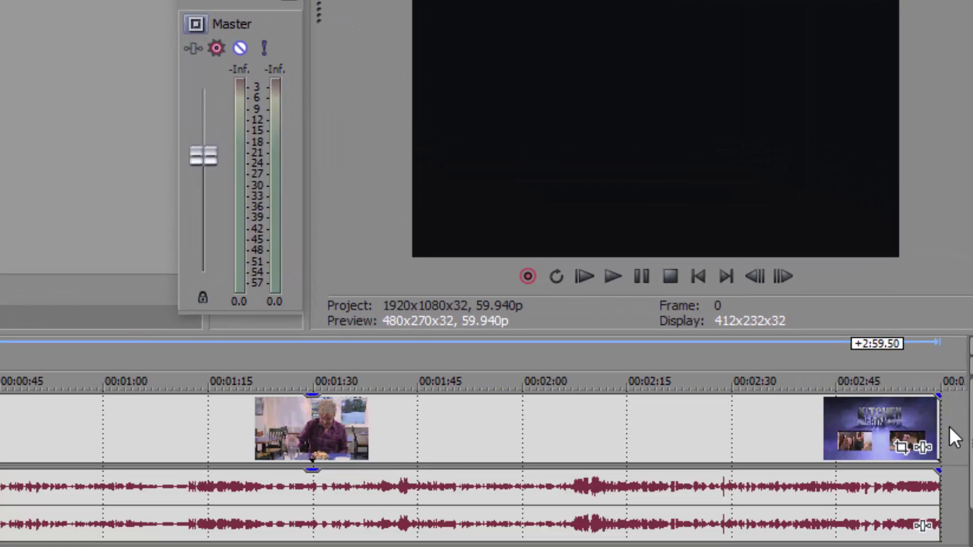
# - Insert a new video track and move the Gordon Ramsay video event up onto it, leaving its audio in place
pyautogui.rightClick(946, 373)
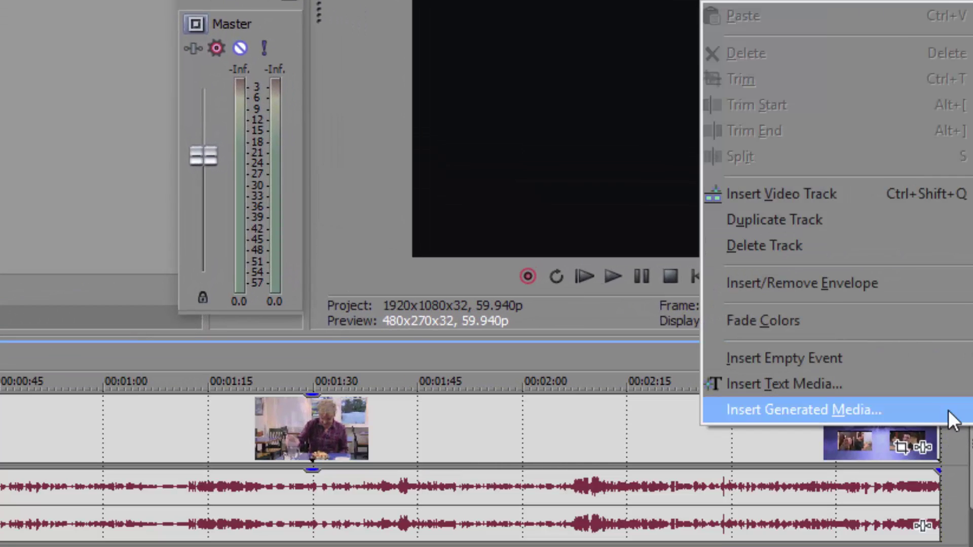
pyautogui.click(877, 185)
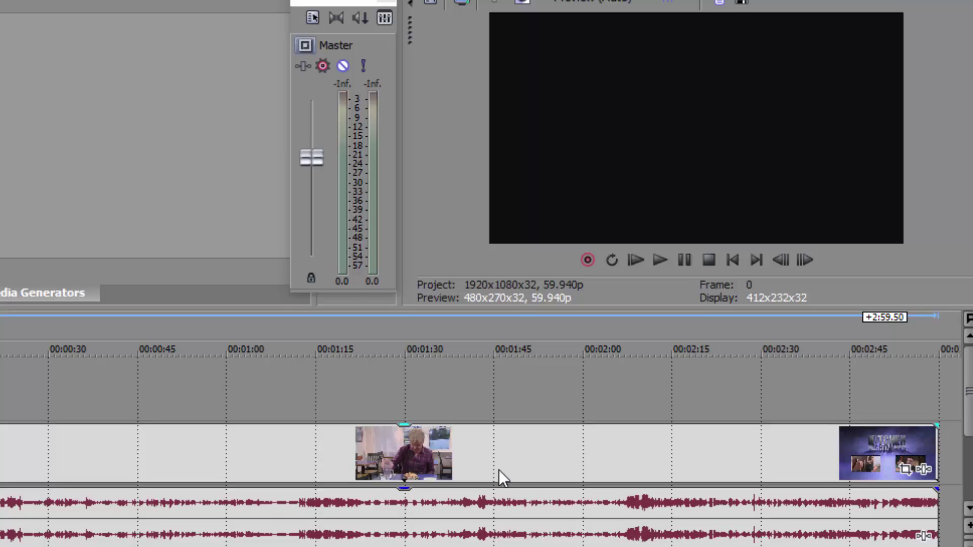
pyautogui.click(146, 407)
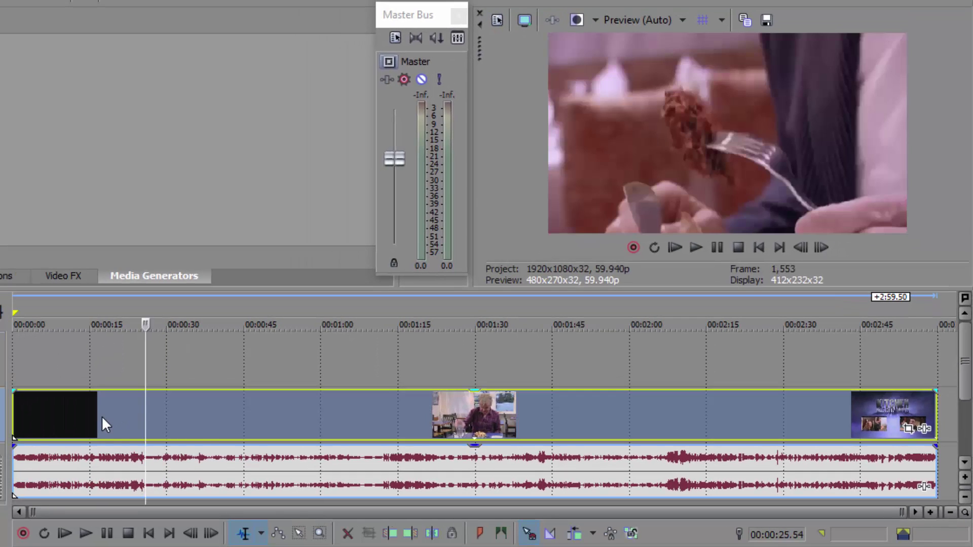
pyautogui.click(98, 368)
pyautogui.moveTo(97, 366); pyautogui.dragTo(98, 365)
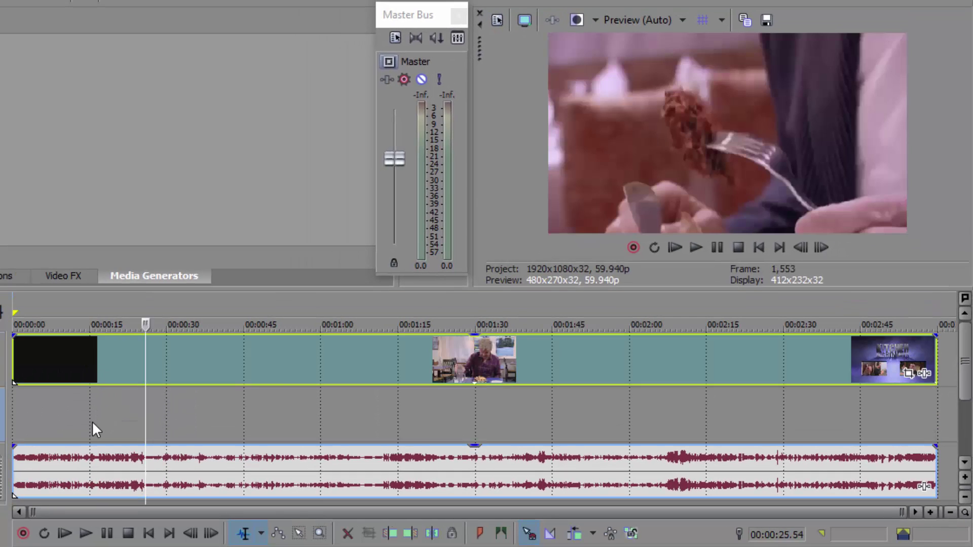
# - Place a Solid Color generator with the Green preset at the start of the empty video track below the clip
pyautogui.click(92, 422)
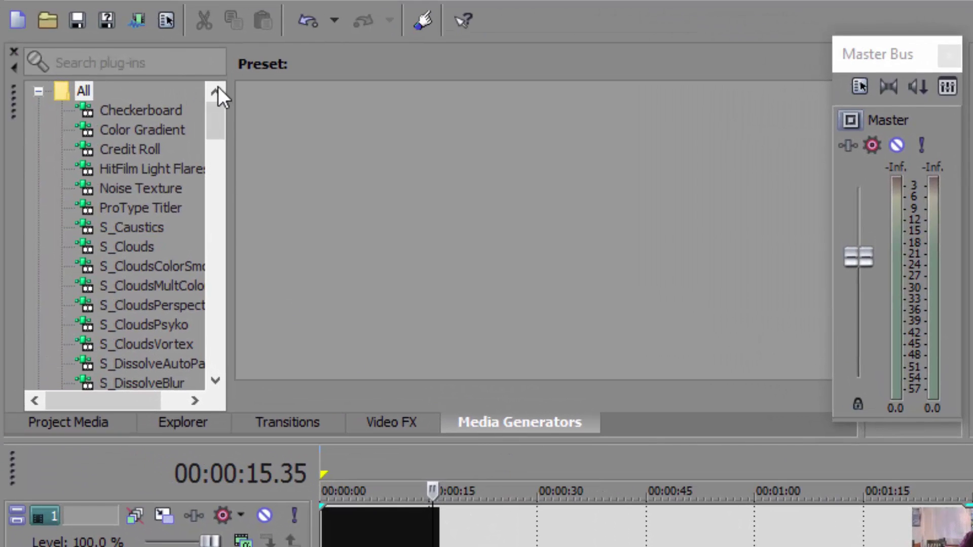
pyautogui.moveTo(219, 114); pyautogui.dragTo(201, 354)
pyautogui.click(135, 131)
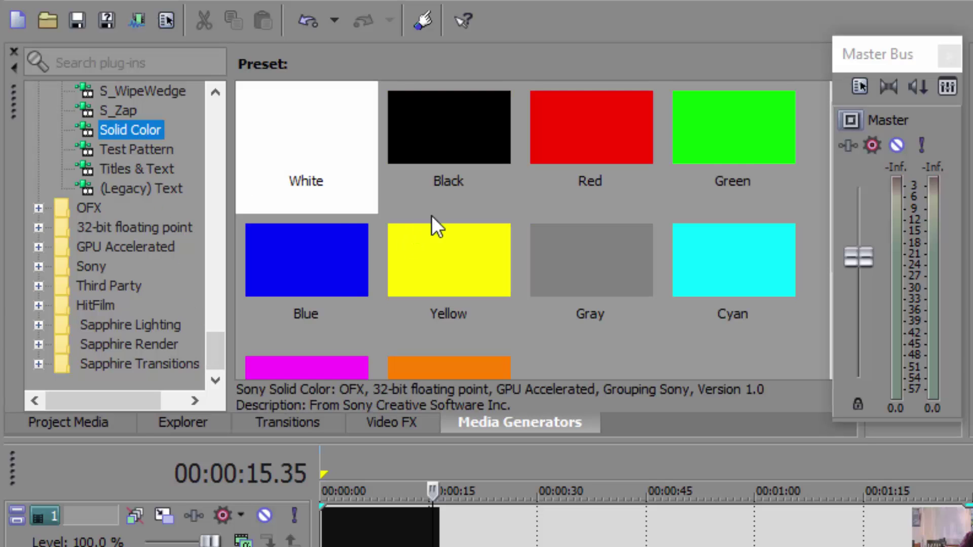
pyautogui.moveTo(759, 143); pyautogui.dragTo(186, 448)
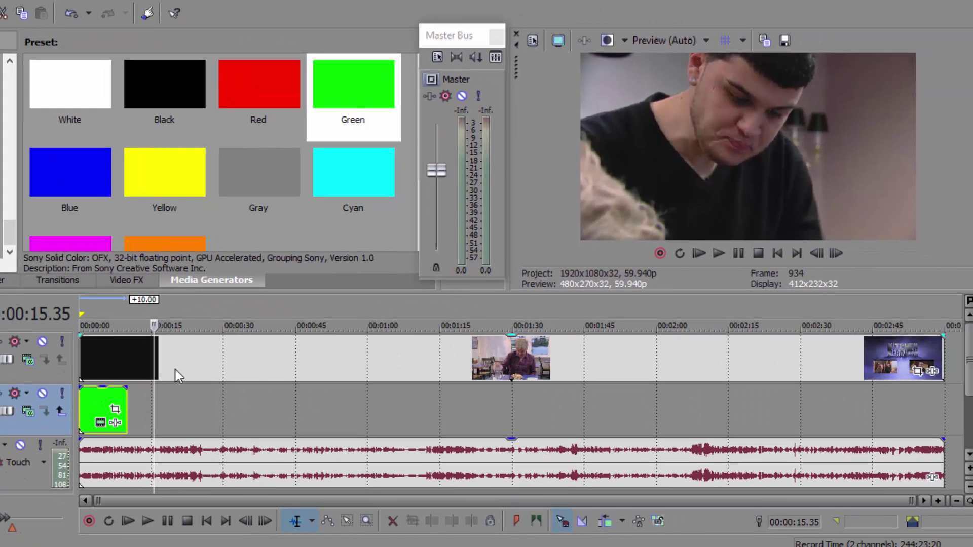
# - Play back the clip closely between about 24 and 26 seconds to locate the start of the close shot of the speaker
pyautogui.click(176, 370)
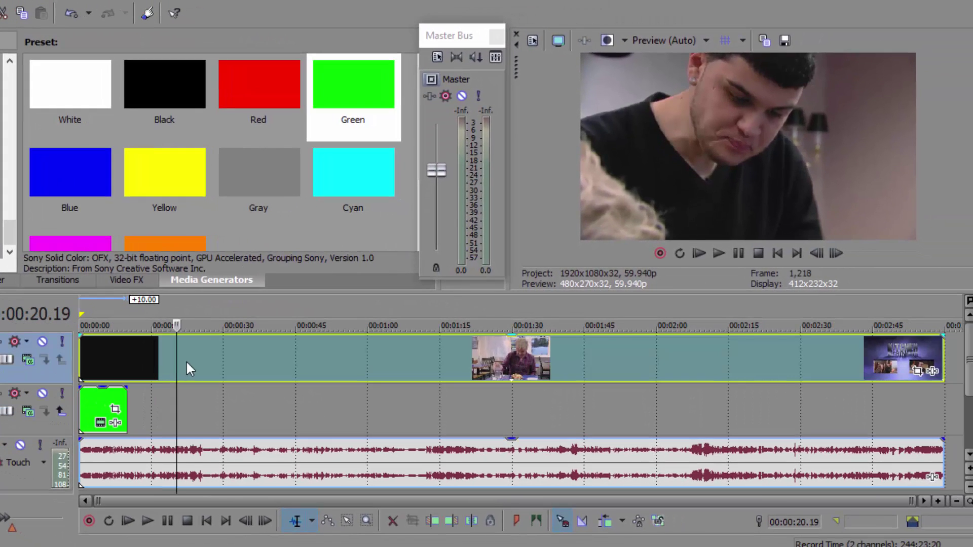
pyautogui.click(205, 360)
pyautogui.click(201, 357)
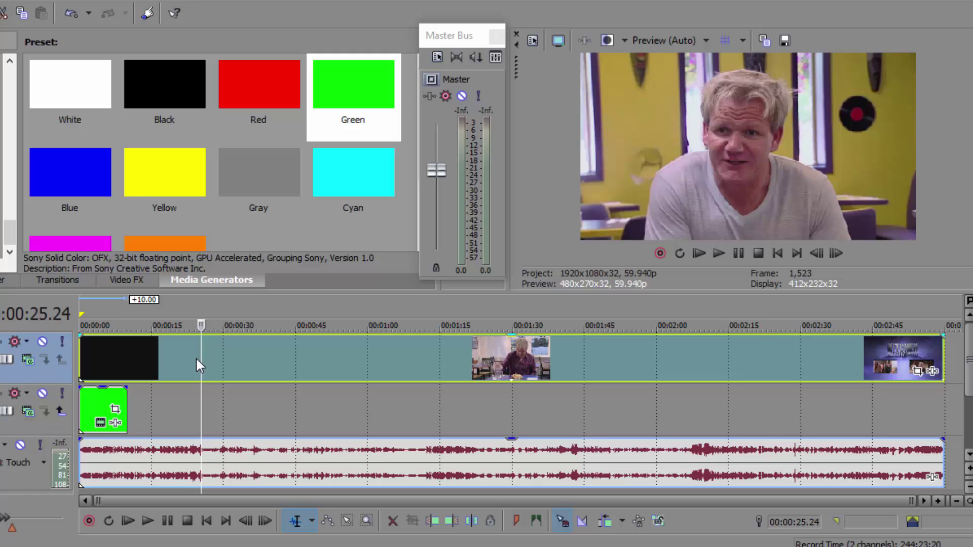
pyautogui.click(195, 357)
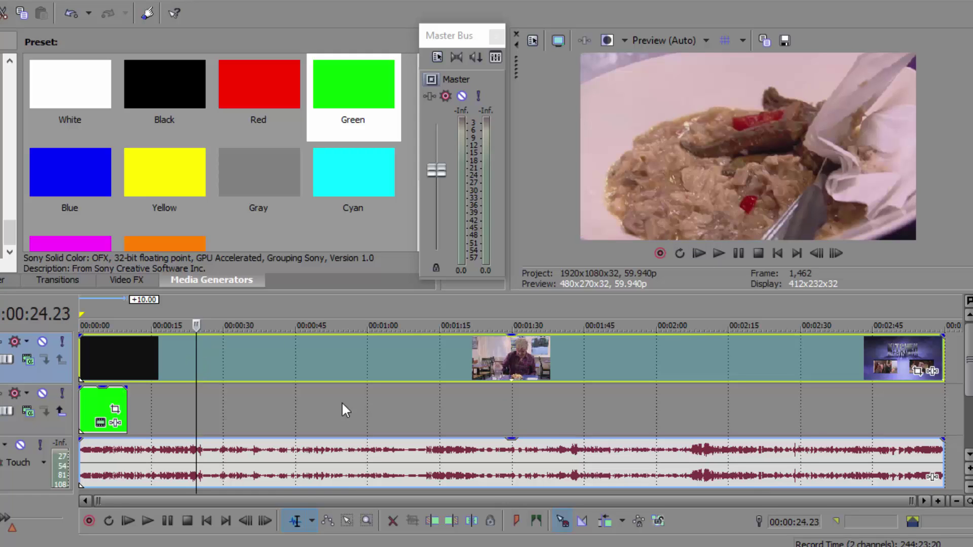
pyautogui.scroll(5, 511, 369)
pyautogui.scroll(3, 512, 369)
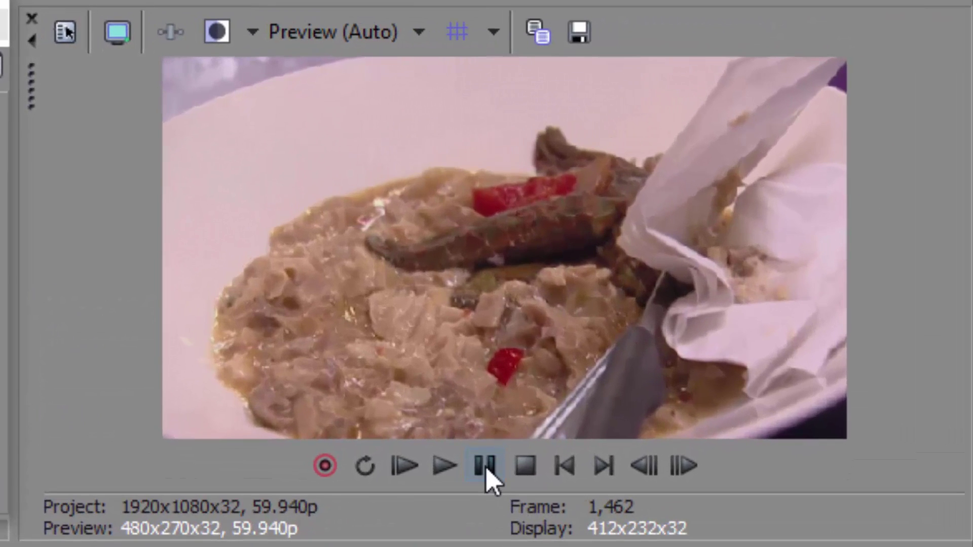
pyautogui.click(738, 252)
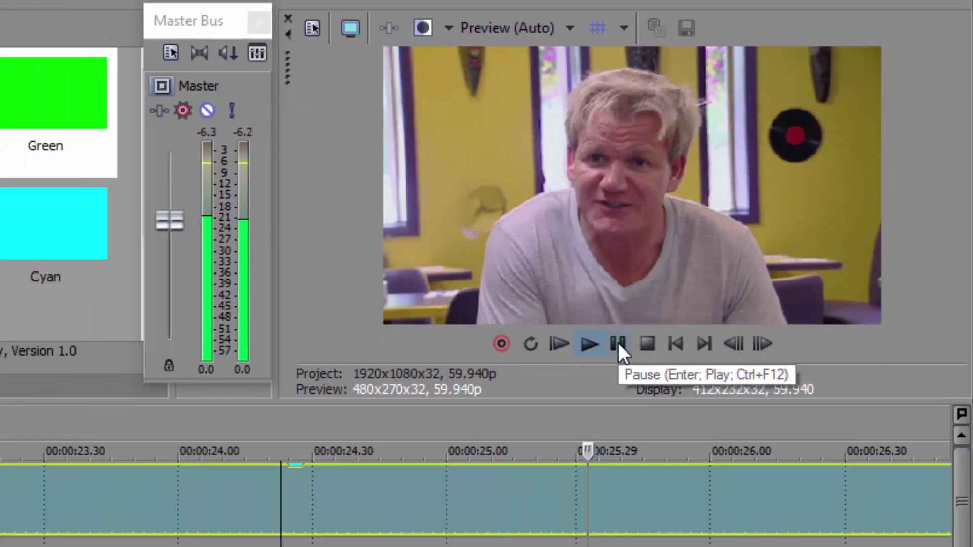
pyautogui.click(501, 451)
pyautogui.click(568, 381)
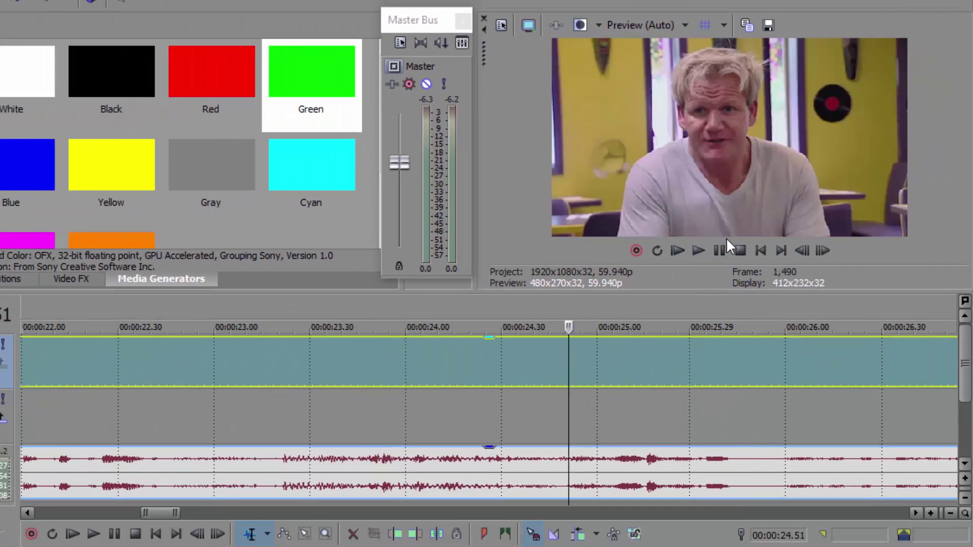
pyautogui.click(718, 252)
pyautogui.click(719, 252)
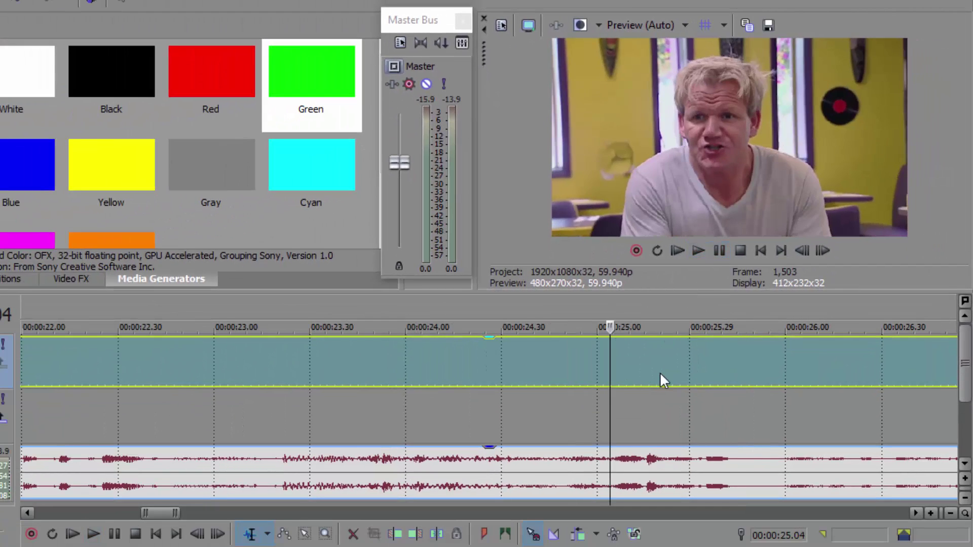
# - Split the clip at 00:00:24.59 and delete the portion before the cut
pyautogui.click(594, 369)
pyautogui.press('s')
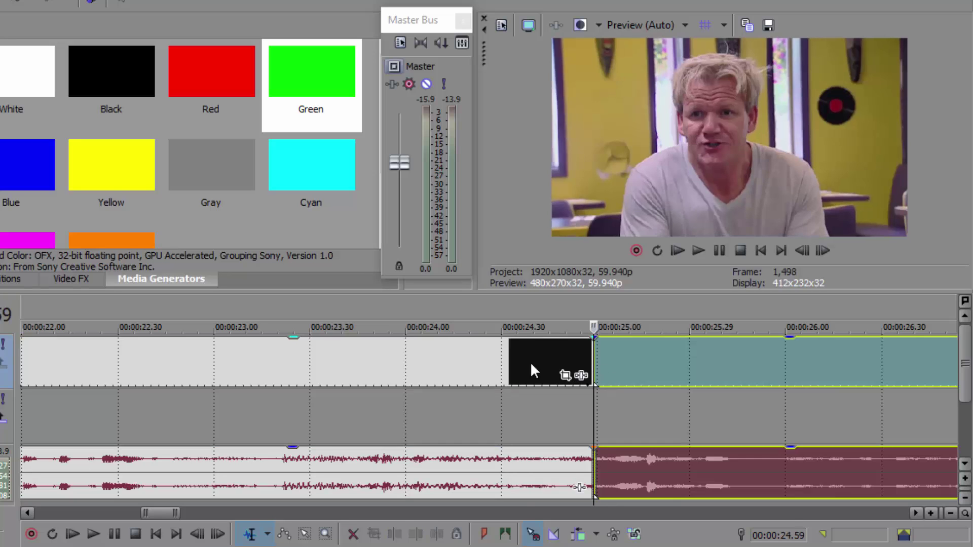
pyautogui.click(530, 362)
pyautogui.press('Delete')
# - Cut the clip at 00:00:25.40, delete the remainder, and move the short piece to the start of the timeline
pyautogui.moveTo(588, 351); pyautogui.dragTo(593, 351)
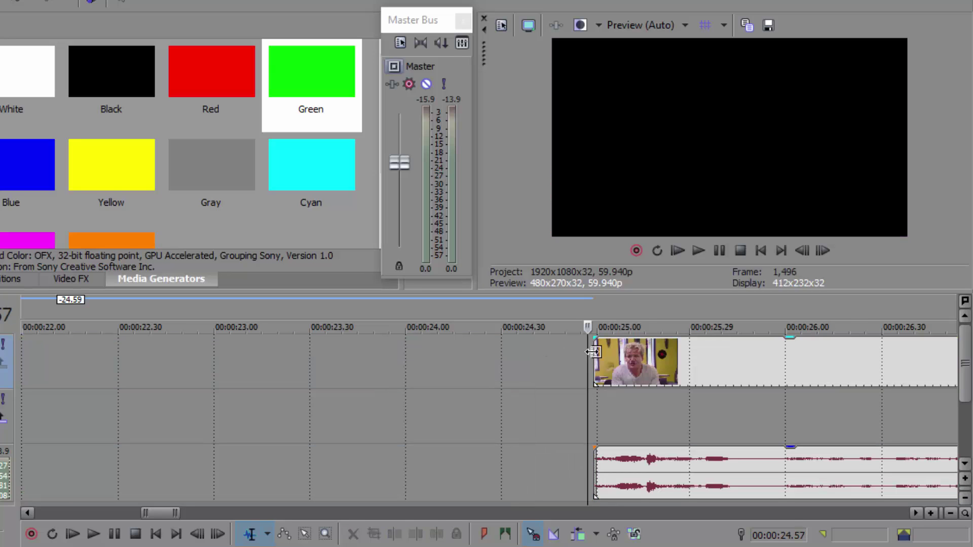
pyautogui.click(590, 351)
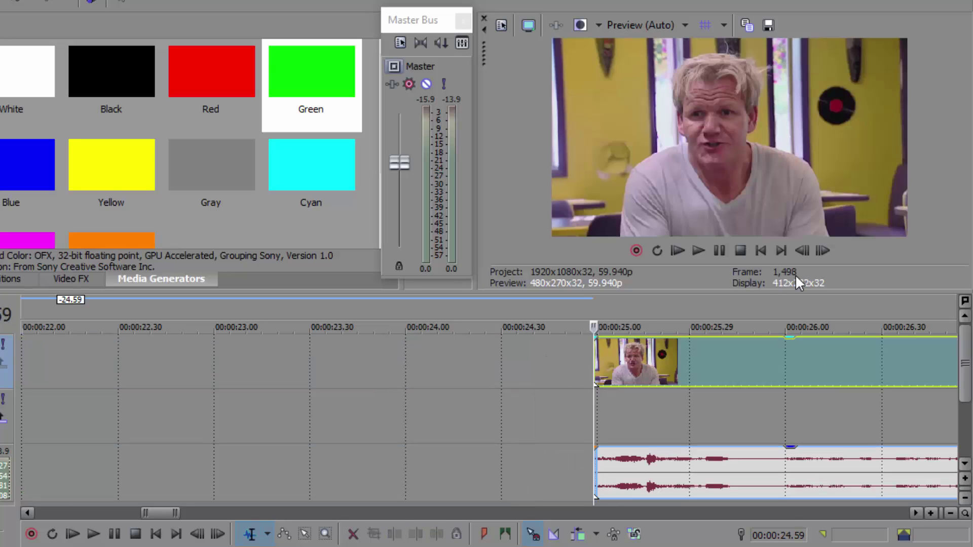
pyautogui.click(725, 251)
pyautogui.click(724, 251)
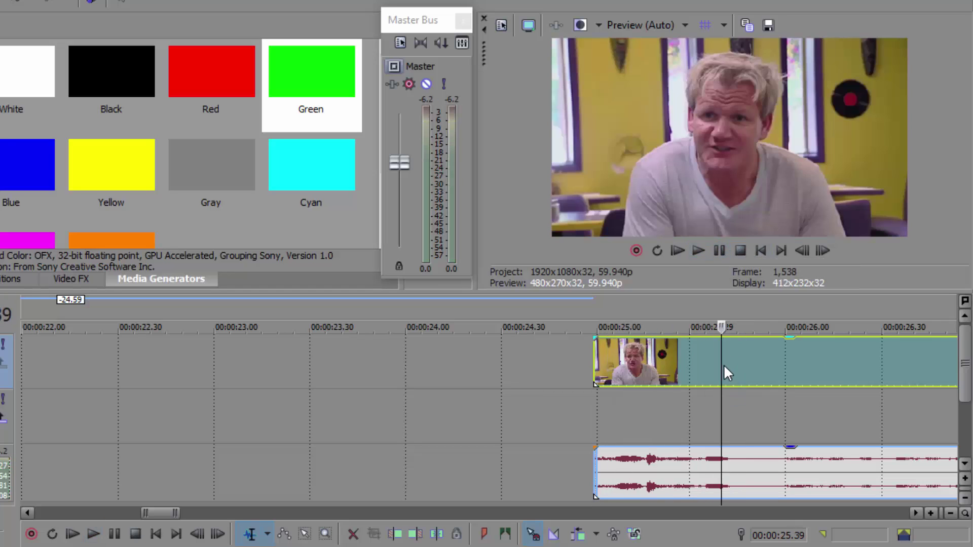
pyautogui.click(724, 364)
pyautogui.press('s')
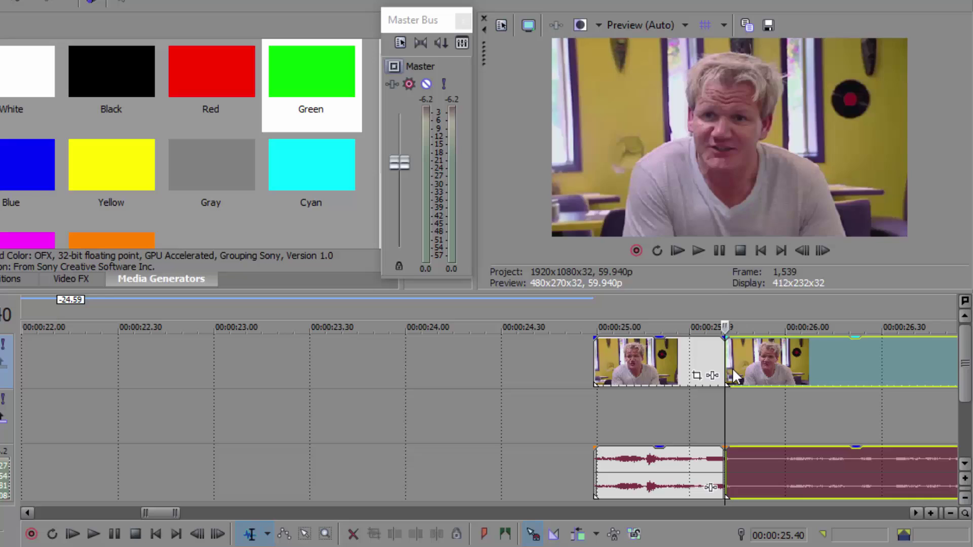
pyautogui.press('Delete')
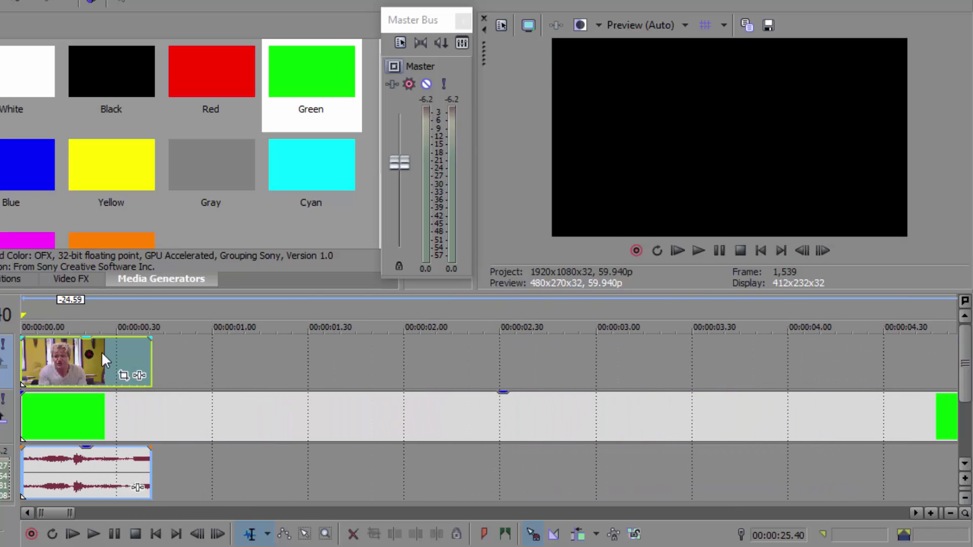
# - Split the green solid event at the end of the short clip, 00:00:00.41, and delete the excess
pyautogui.doubleClick(102, 352)
pyautogui.click(149, 357)
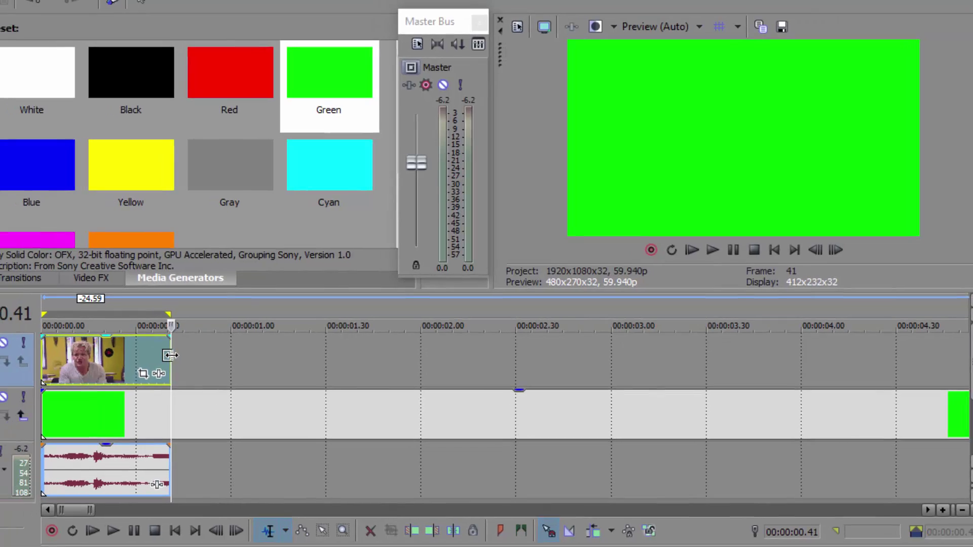
pyautogui.click(218, 405)
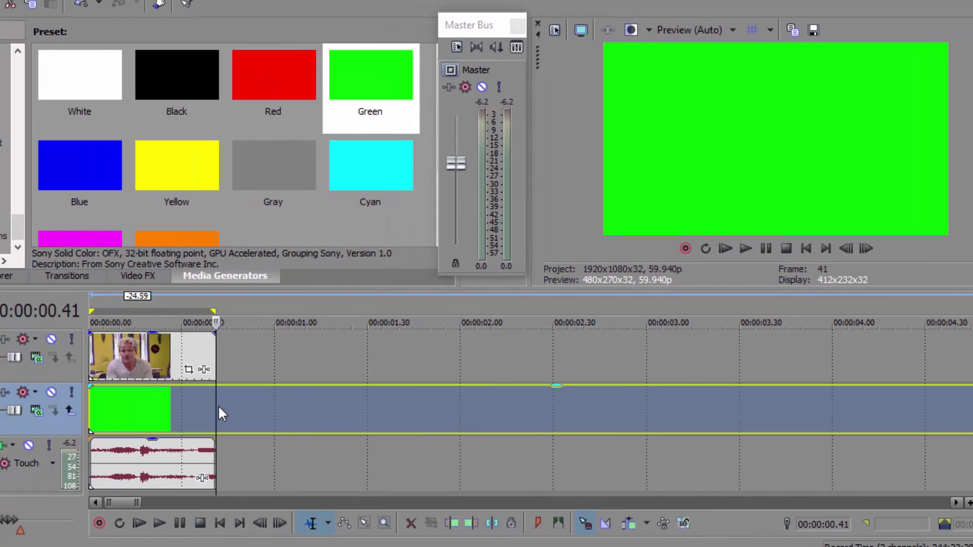
pyautogui.press('s')
pyautogui.press('Delete')
# - Open Event Pan/Crop for the Gordon Ramsay clip at its first frame and enable the mask
pyautogui.click(125, 350)
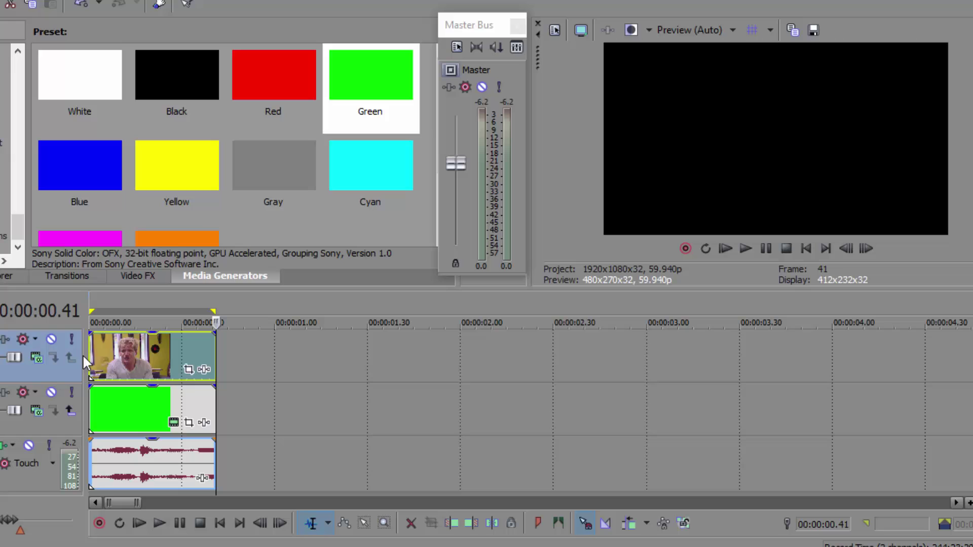
pyautogui.press('Home')
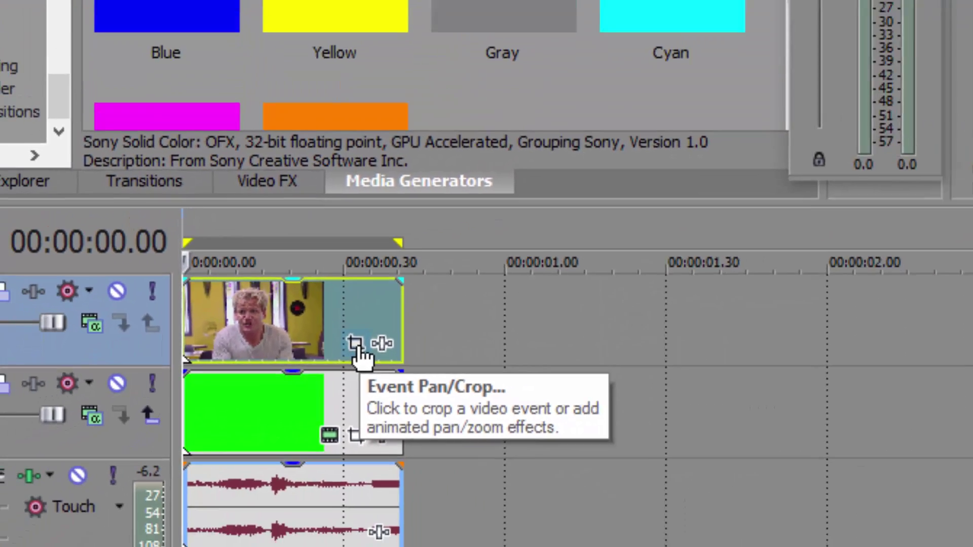
pyautogui.click(355, 343)
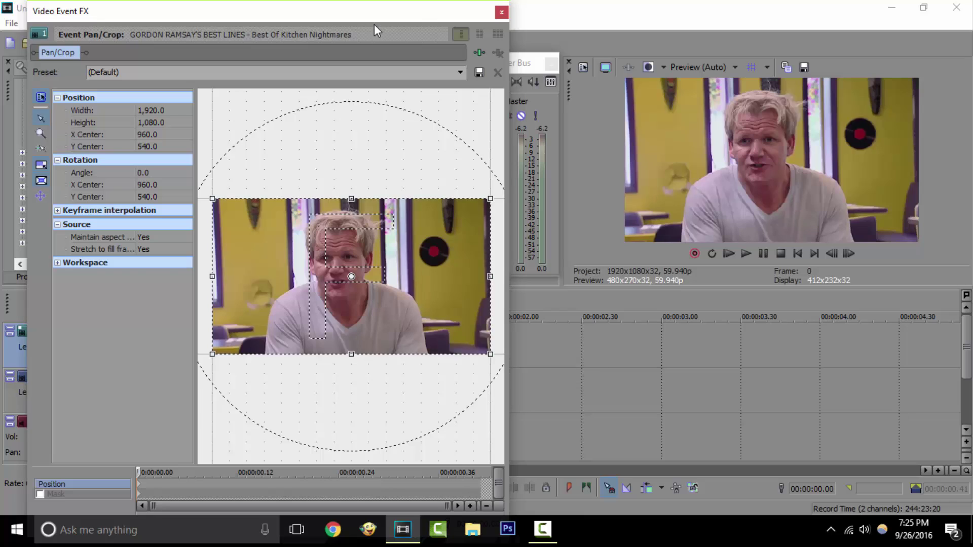
pyautogui.scroll(3, 319, 304)
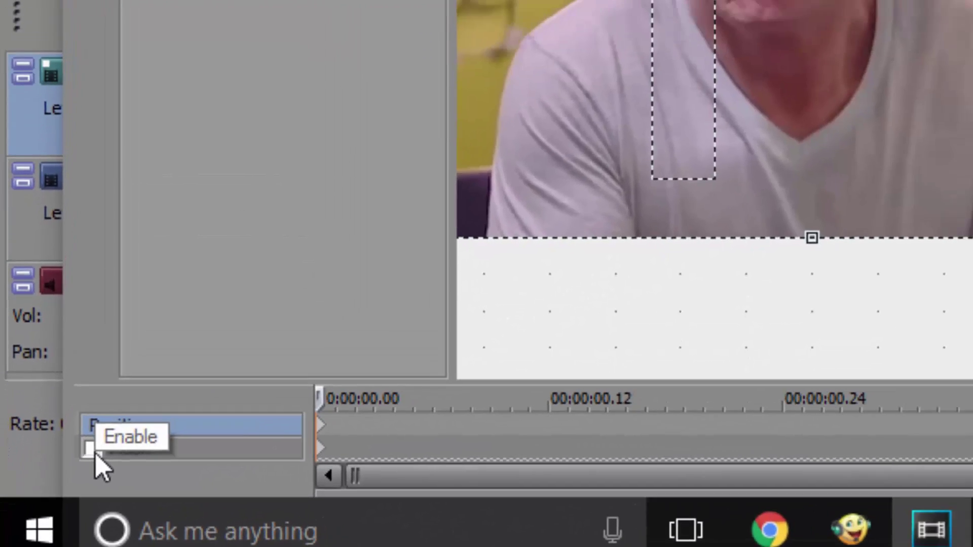
pyautogui.click(90, 449)
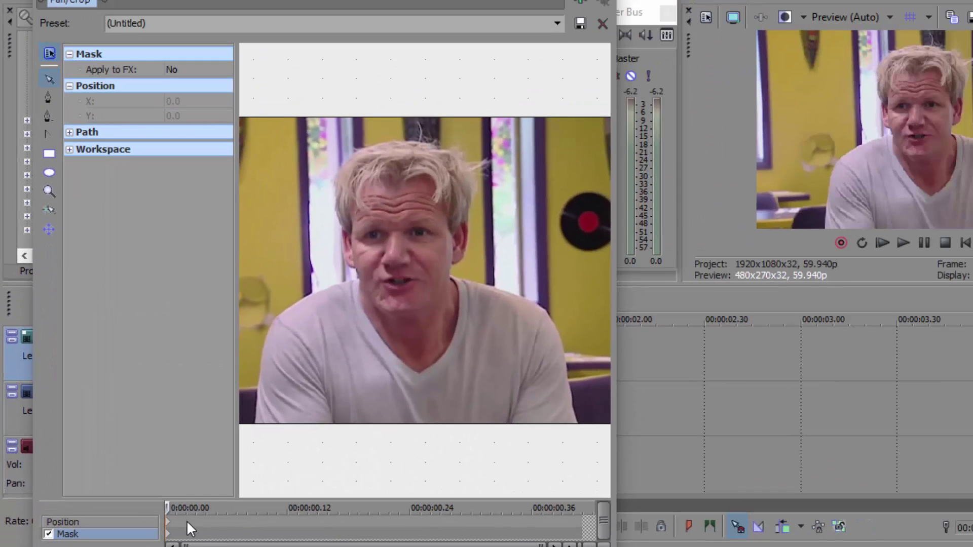
# - Try shifting the crop frame upward or downward on the Position row just after the first frame, and restore the original framing
pyautogui.click(187, 523)
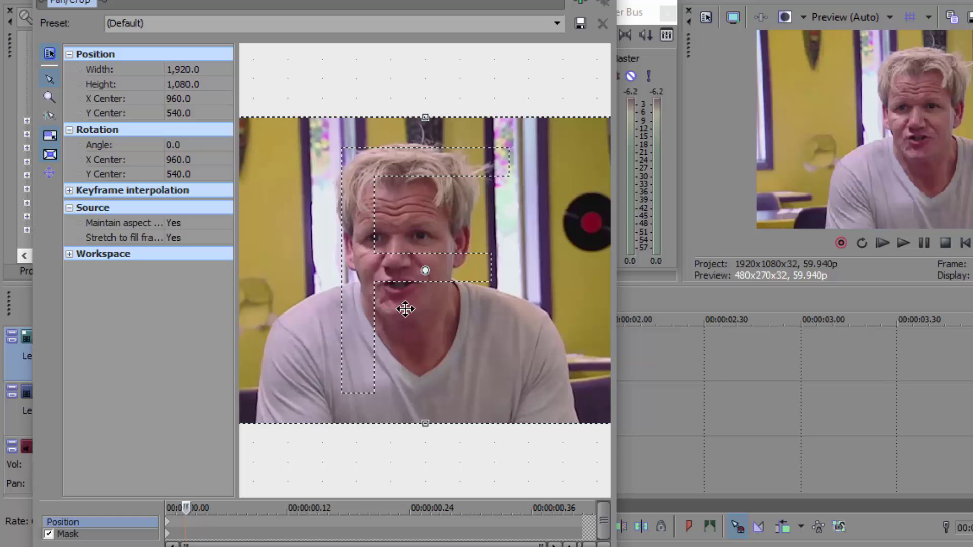
pyautogui.moveTo(406, 308); pyautogui.dragTo(400, 435)
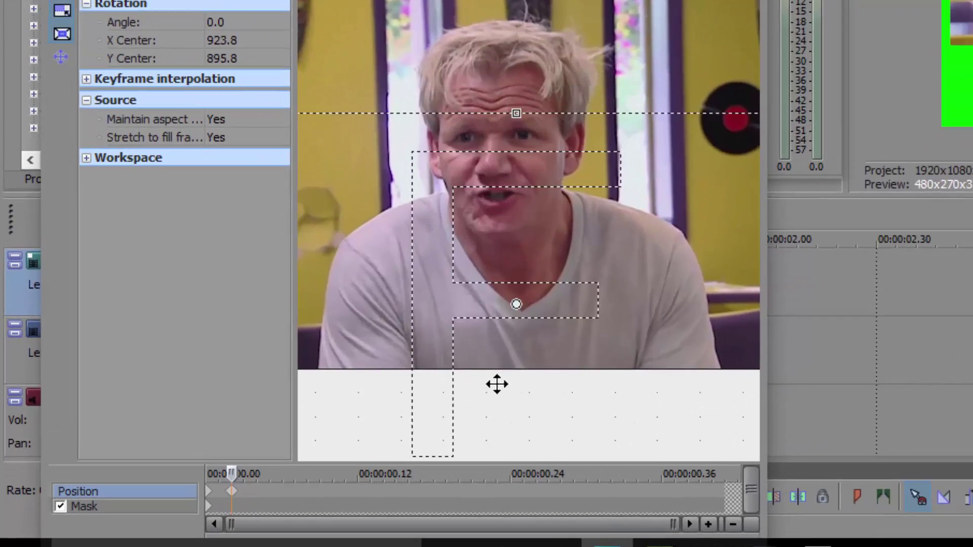
pyautogui.rightClick(514, 361)
pyautogui.click(541, 379)
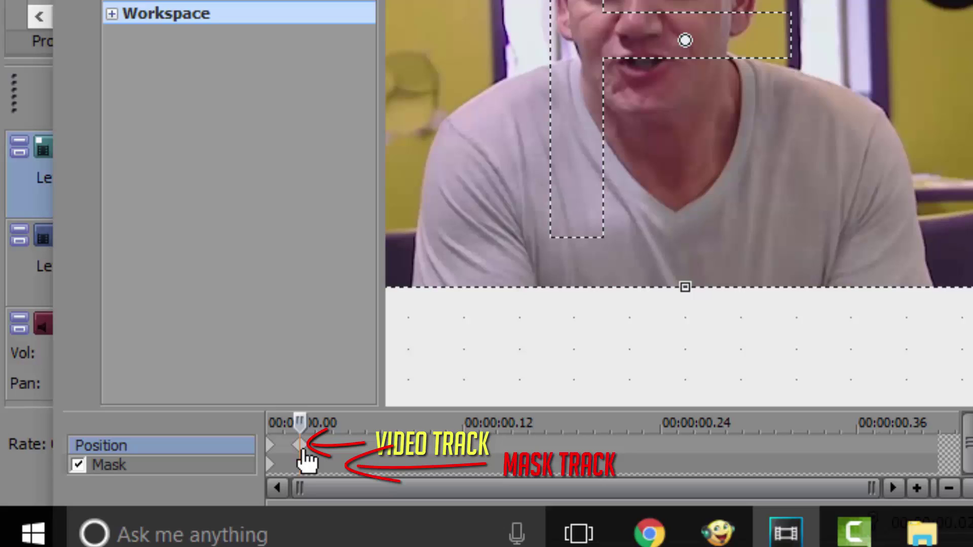
# - Start a mask path with the anchor creation tool just below the first frame and trace up the man's sleeve on the picture's left side
pyautogui.click(280, 464)
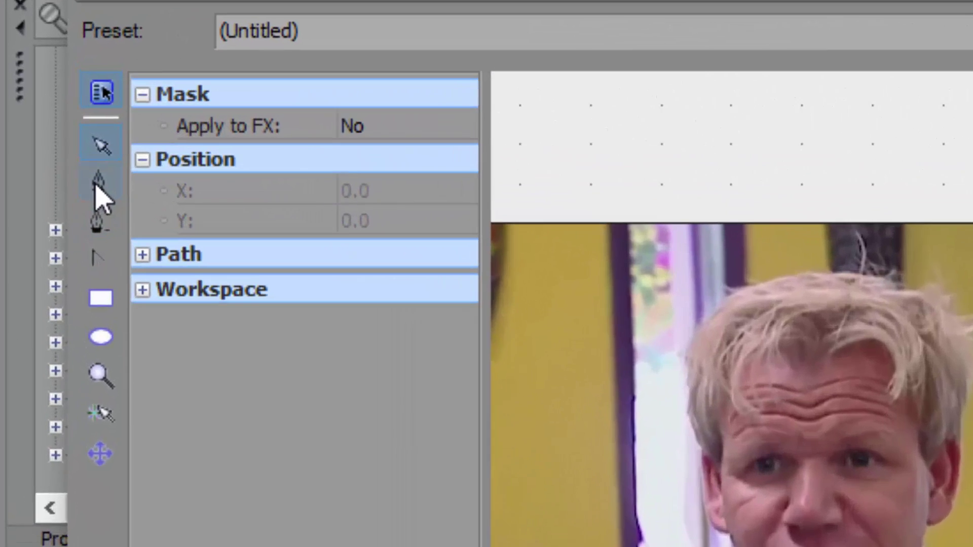
pyautogui.click(40, 133)
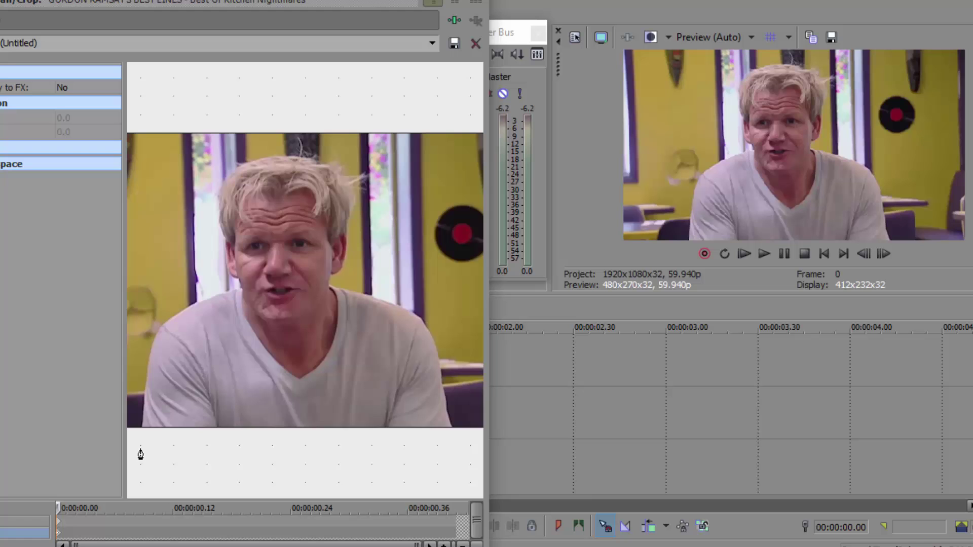
pyautogui.click(140, 451)
pyautogui.click(142, 427)
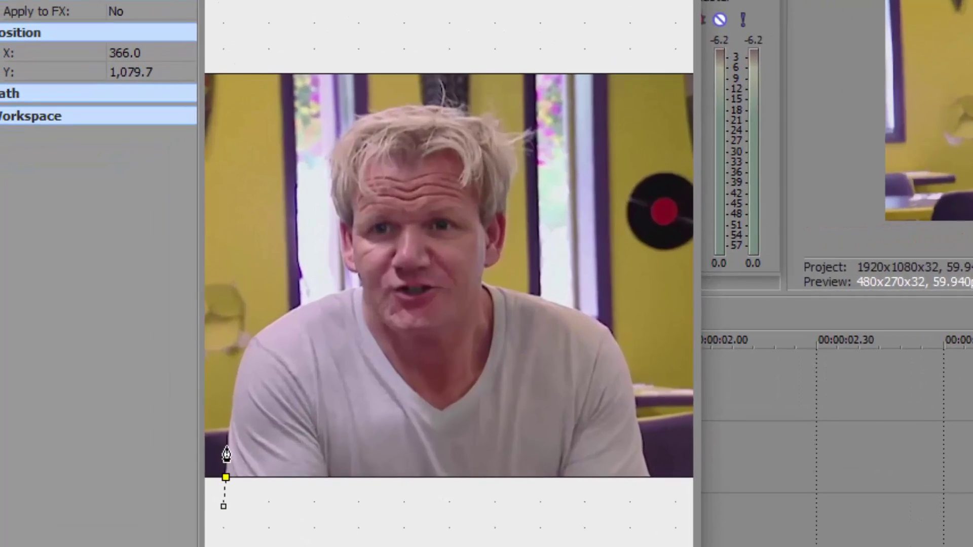
pyautogui.click(142, 404)
pyautogui.click(147, 376)
pyautogui.click(283, 377)
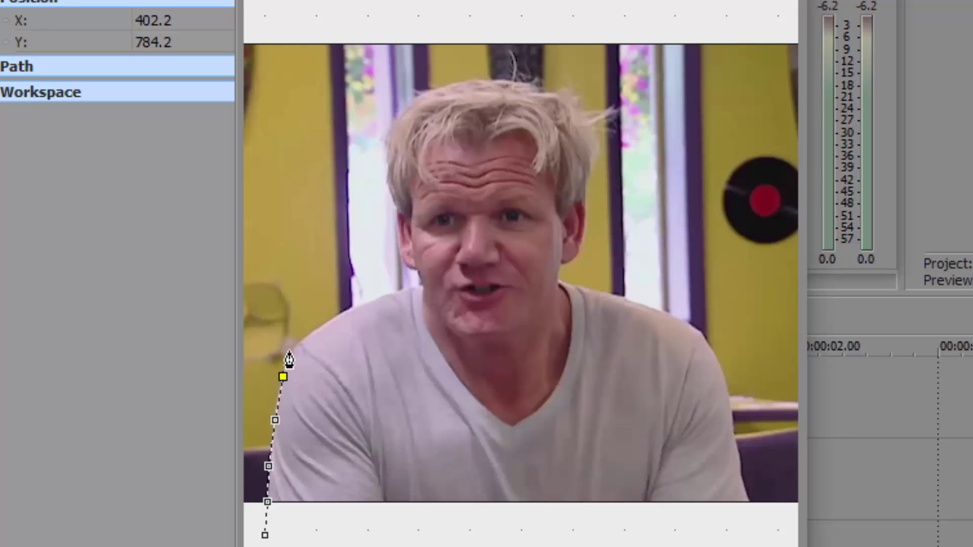
# - Continue the mask path along the shoulder on the picture's left side to the base of the neck
pyautogui.click(294, 349)
pyautogui.click(316, 332)
pyautogui.click(352, 308)
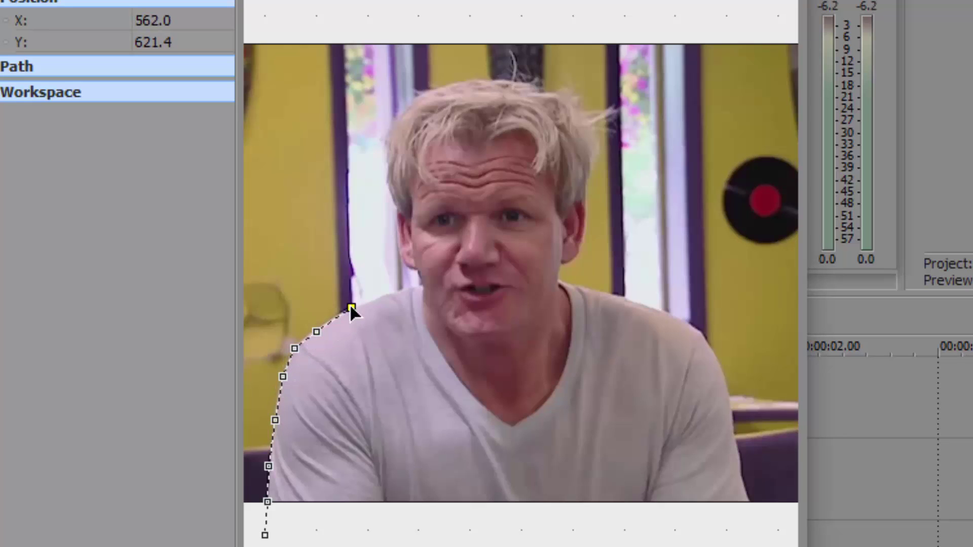
pyautogui.click(379, 296)
pyautogui.click(402, 289)
pyautogui.click(420, 286)
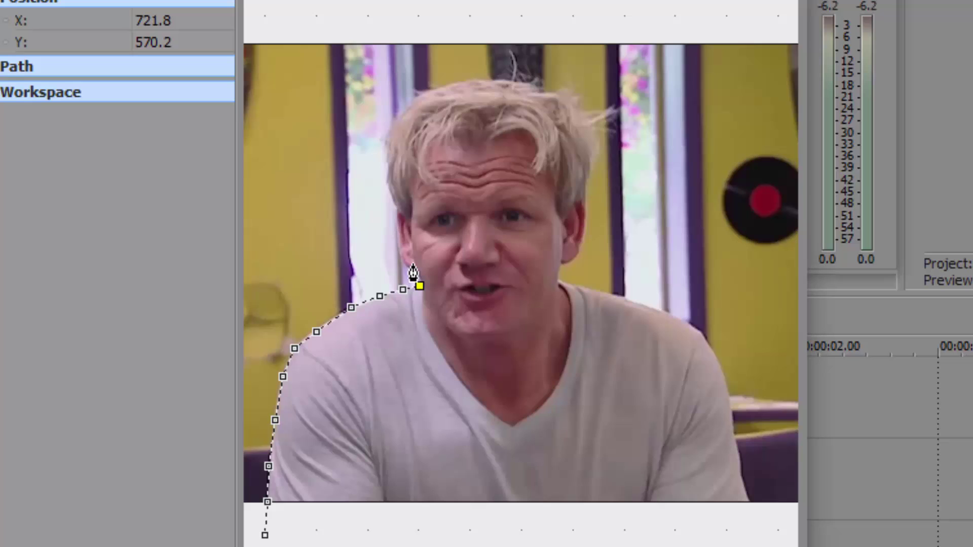
# - Extend the mask path up the neck, around the ear and along the hair on the picture's left side
pyautogui.click(411, 263)
pyautogui.click(401, 260)
pyautogui.click(401, 238)
pyautogui.click(399, 221)
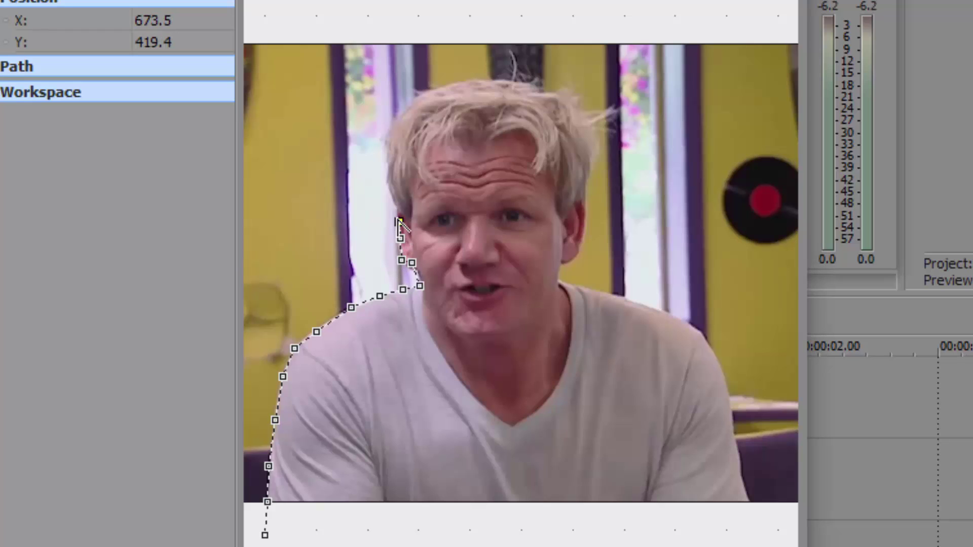
pyautogui.click(392, 197)
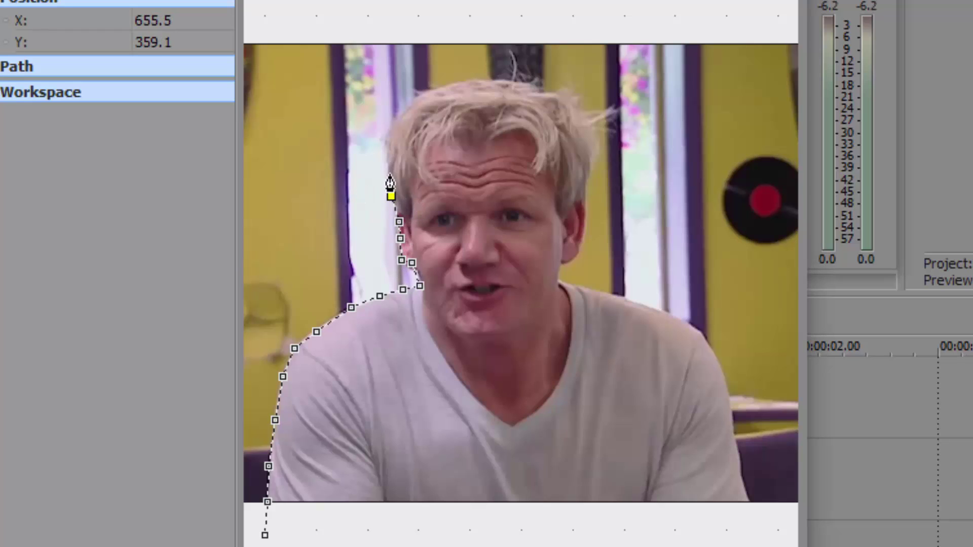
pyautogui.click(389, 169)
pyautogui.click(383, 144)
pyautogui.click(394, 117)
# - Trace the mask path over the top of the hair, leaving the loose stray strands outside
pyautogui.click(417, 99)
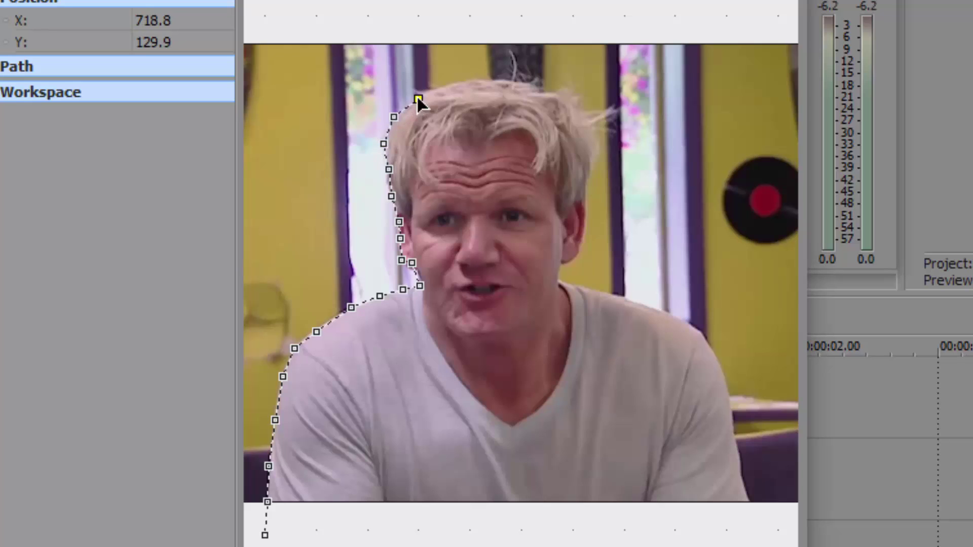
pyautogui.click(438, 86)
pyautogui.click(473, 80)
pyautogui.click(499, 79)
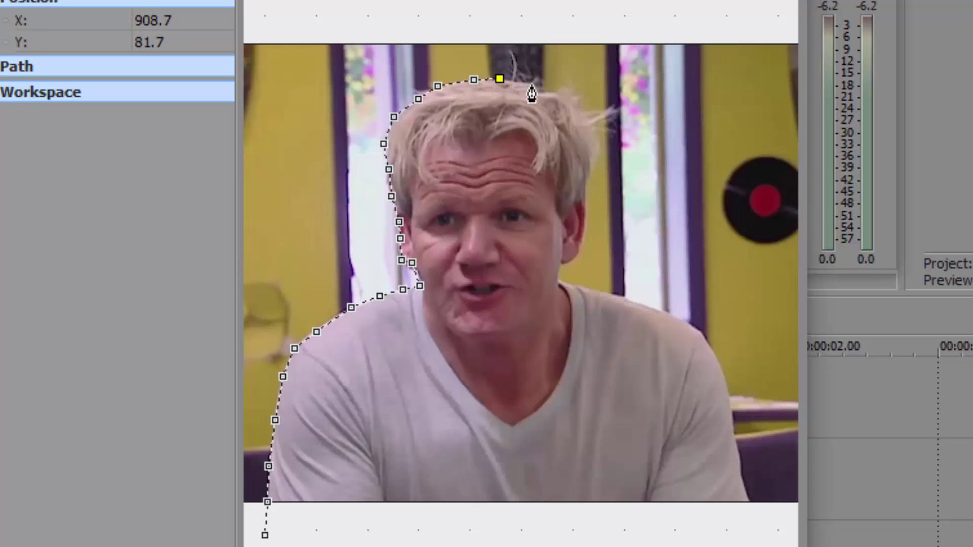
pyautogui.click(532, 85)
pyautogui.click(563, 97)
pyautogui.click(584, 121)
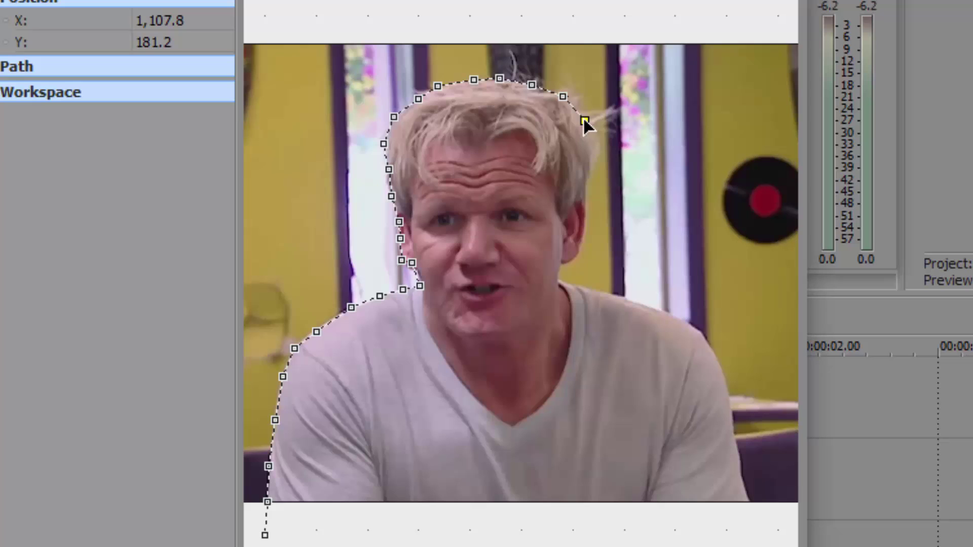
# - Trace the mask path down the hair and ear on the picture's right side to the base of the neck
pyautogui.click(600, 142)
pyautogui.click(593, 163)
pyautogui.click(587, 185)
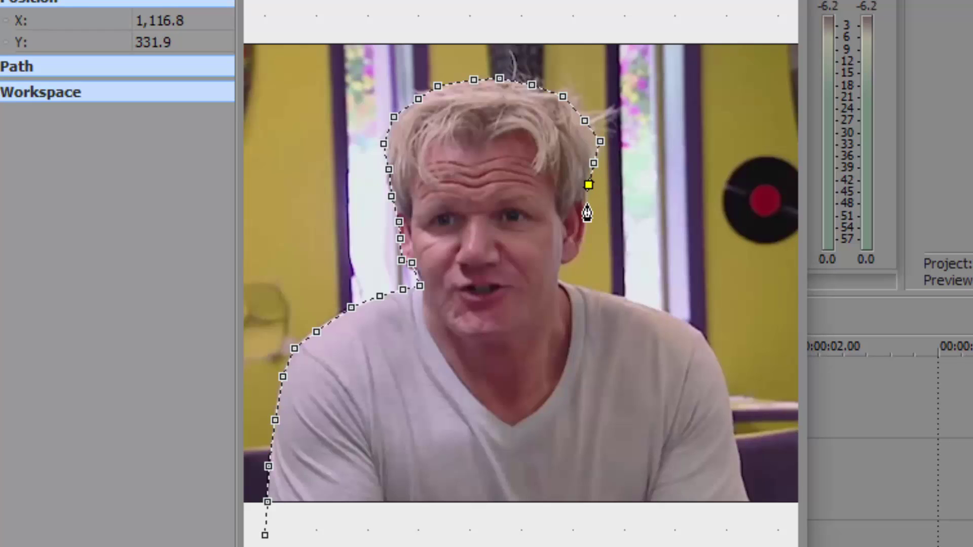
pyautogui.click(587, 204)
pyautogui.click(587, 222)
pyautogui.click(578, 251)
pyautogui.click(562, 262)
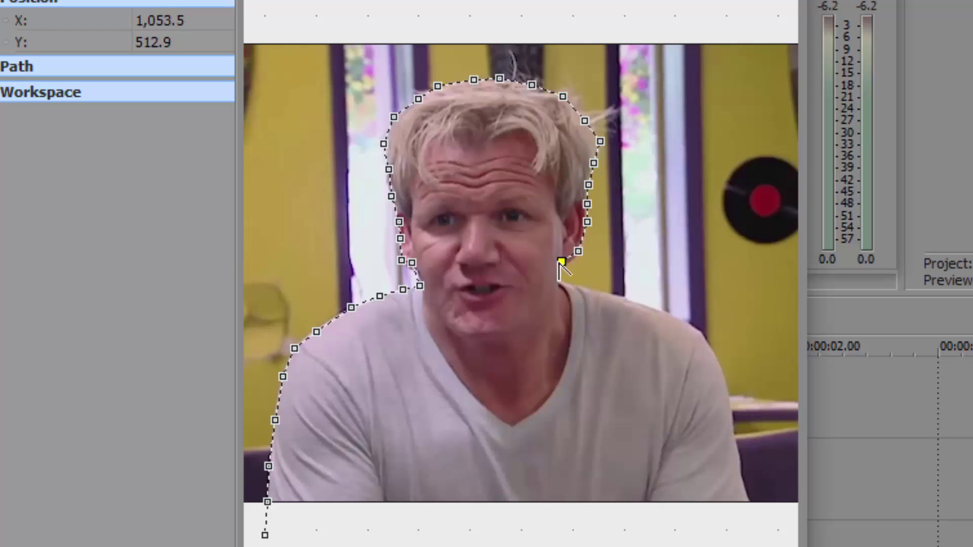
pyautogui.click(560, 284)
# - Continue the mask path along the shoulder on the picture's right side to the upper sleeve
pyautogui.click(597, 286)
pyautogui.click(622, 296)
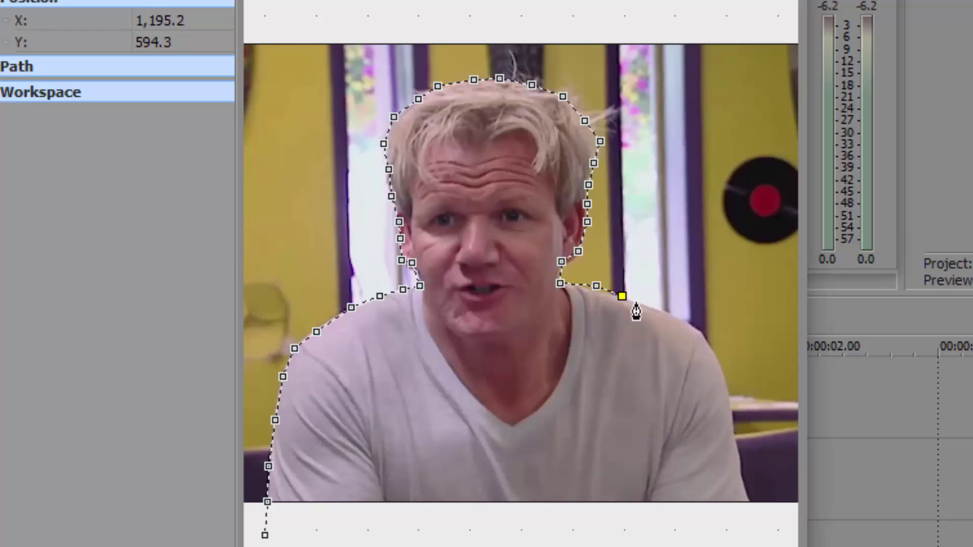
pyautogui.click(647, 306)
pyautogui.click(682, 316)
pyautogui.click(706, 335)
pyautogui.click(720, 360)
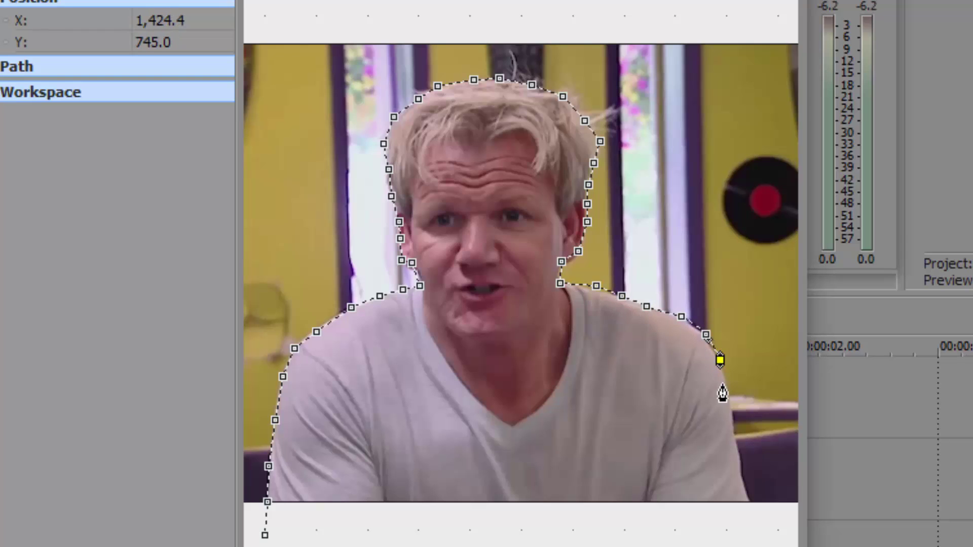
# - Trace down the remaining sleeve, undo the stray point outside the arm, and close the mask path at its starting point below the frame
pyautogui.click(722, 391)
pyautogui.click(732, 425)
pyautogui.click(743, 463)
pyautogui.click(750, 489)
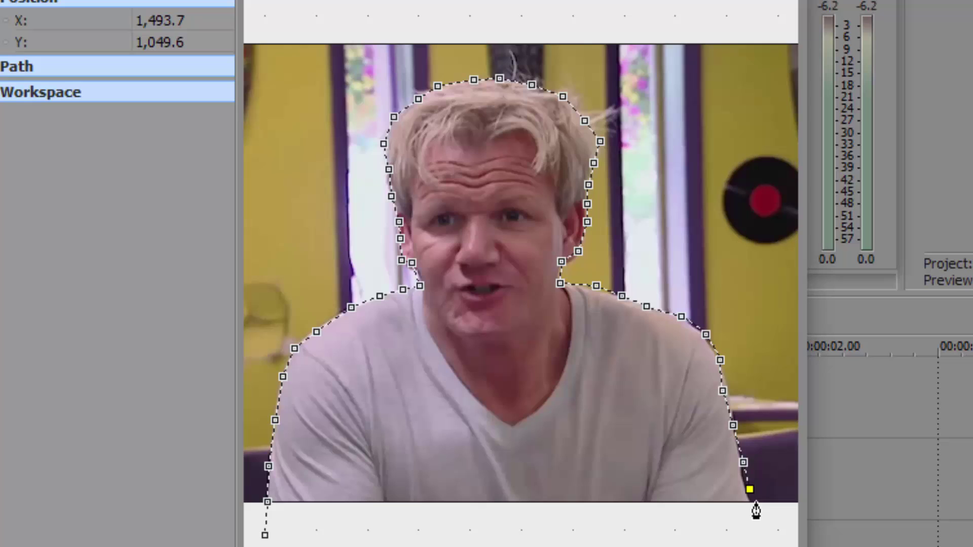
pyautogui.click(779, 421)
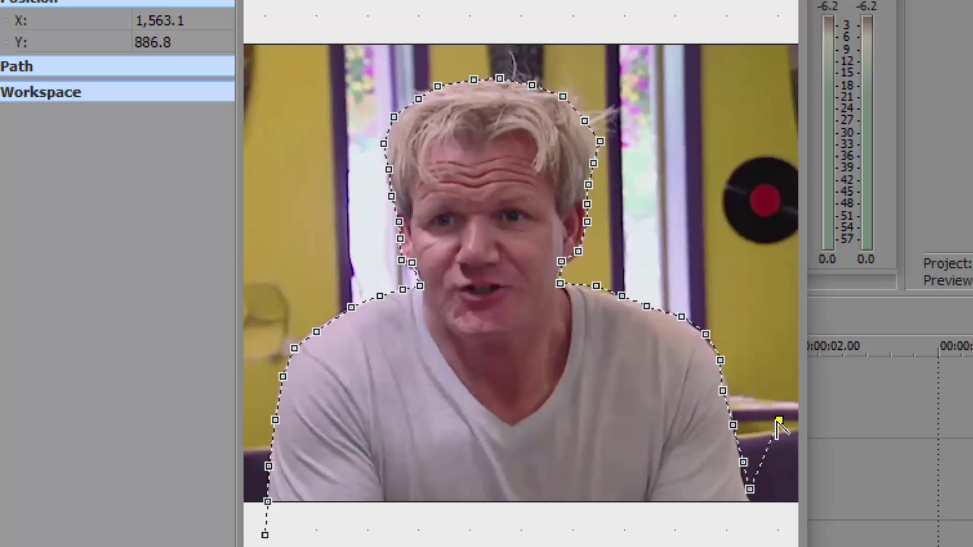
pyautogui.hotkey('ctrl', 'z')
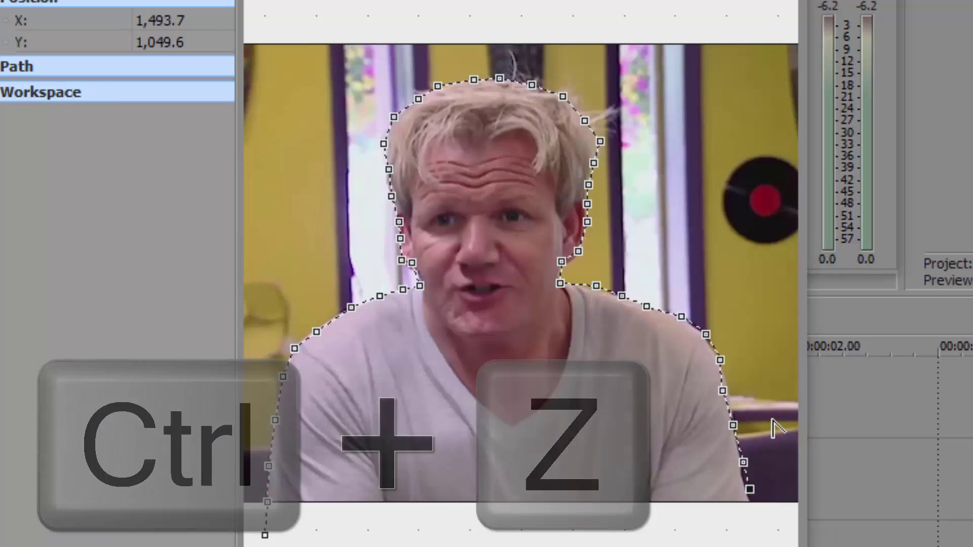
pyautogui.click(757, 509)
pyautogui.click(751, 535)
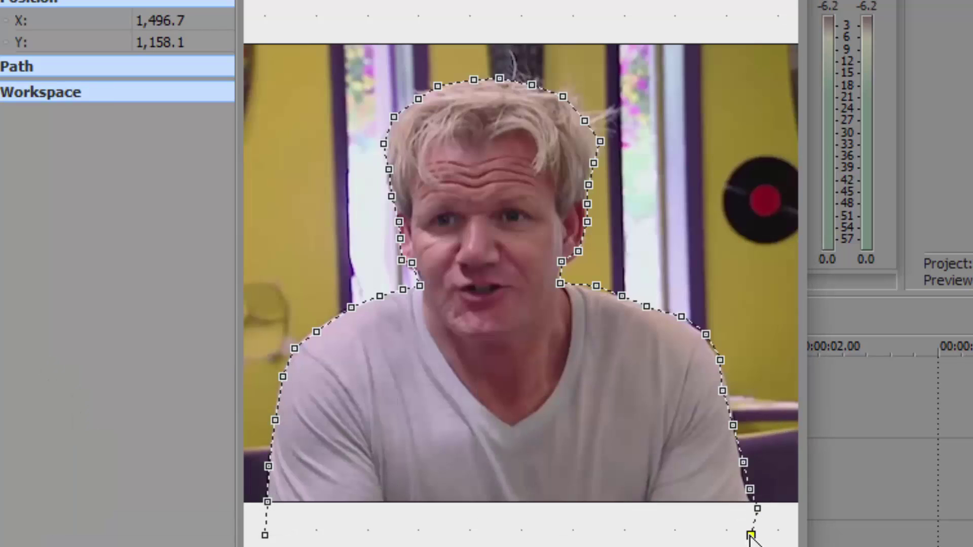
pyautogui.click(265, 535)
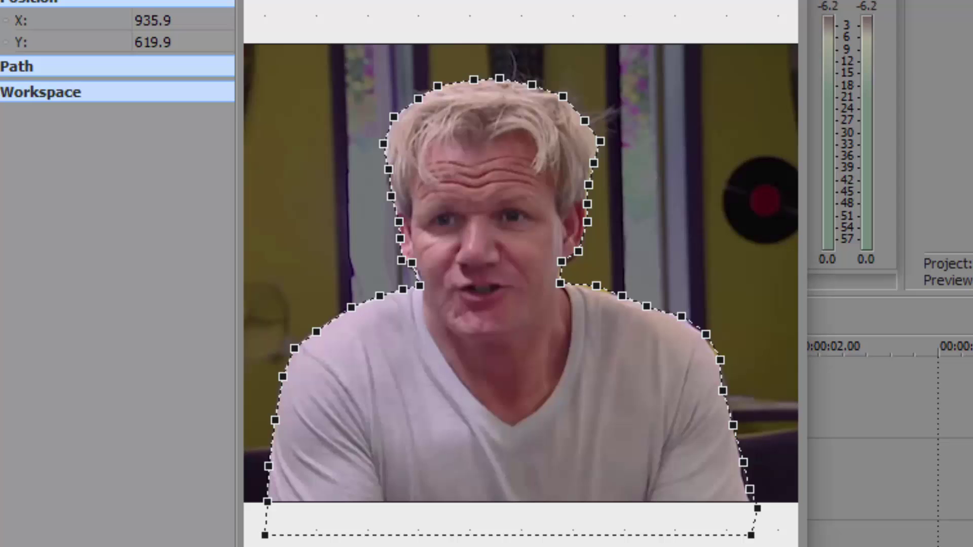
pyautogui.click(266, 536)
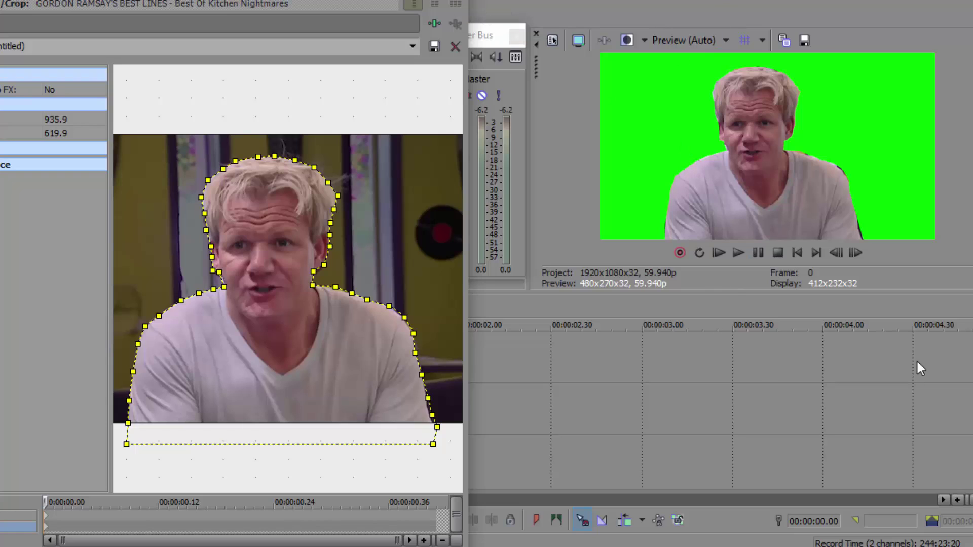
# - Compare the masked preview between frames 0 and 1, and stay on frame 1
pyautogui.click(855, 252)
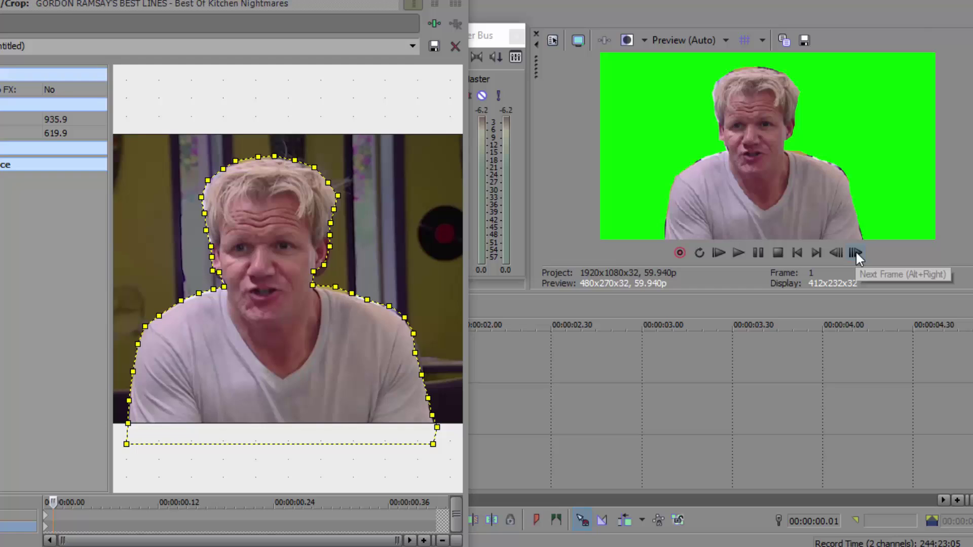
pyautogui.click(842, 251)
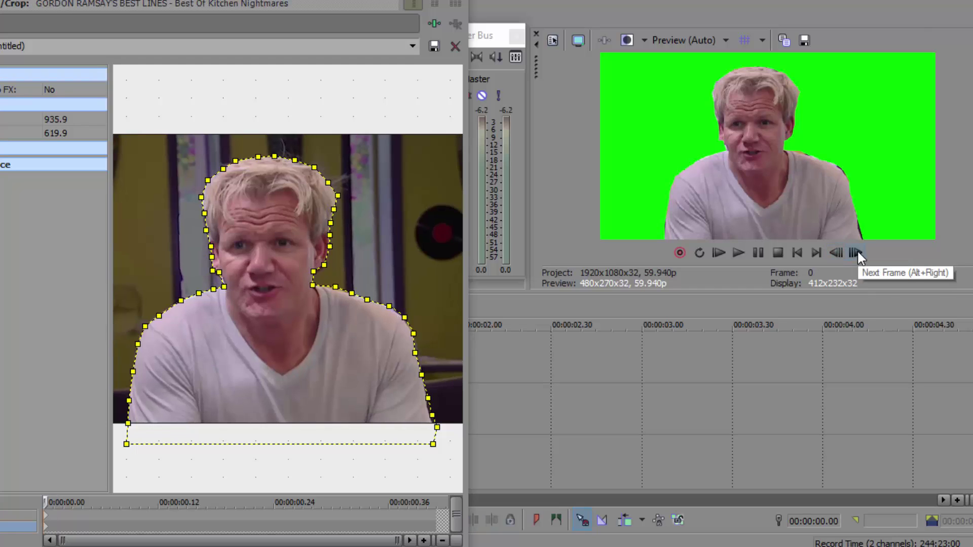
pyautogui.click(856, 252)
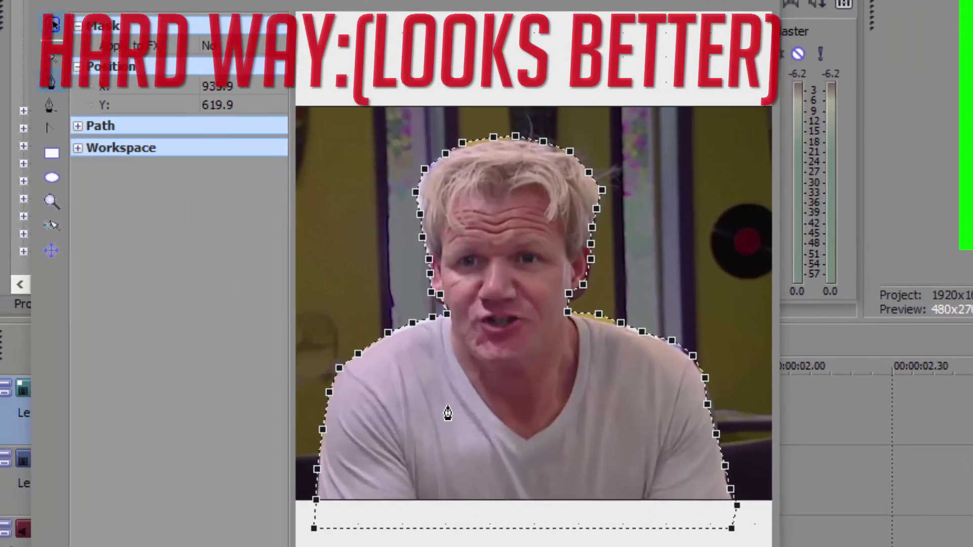
# - Try resetting the mask at frame 1 and drawing a rough new closed path over the shirt and neck
pyautogui.rightClick(223, 357)
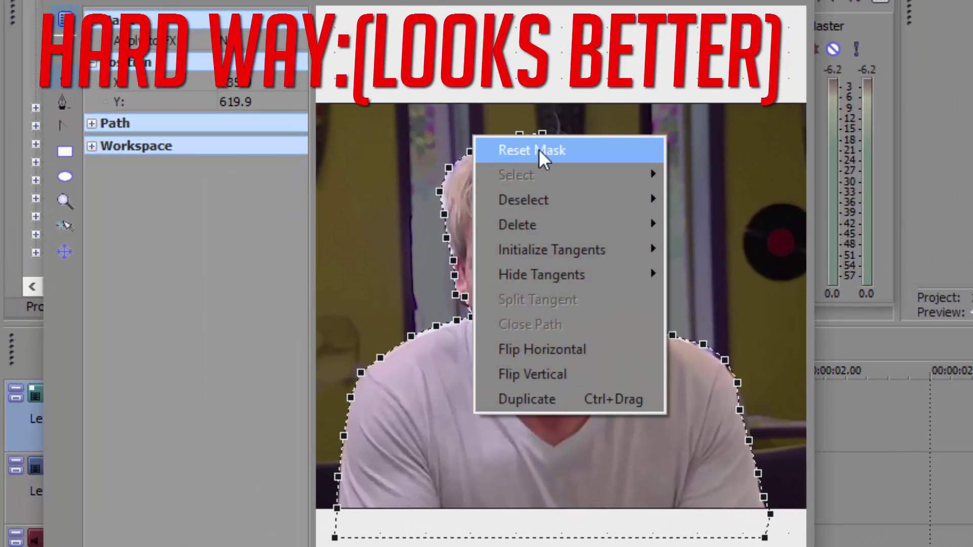
pyautogui.click(539, 149)
pyautogui.click(332, 523)
pyautogui.click(365, 434)
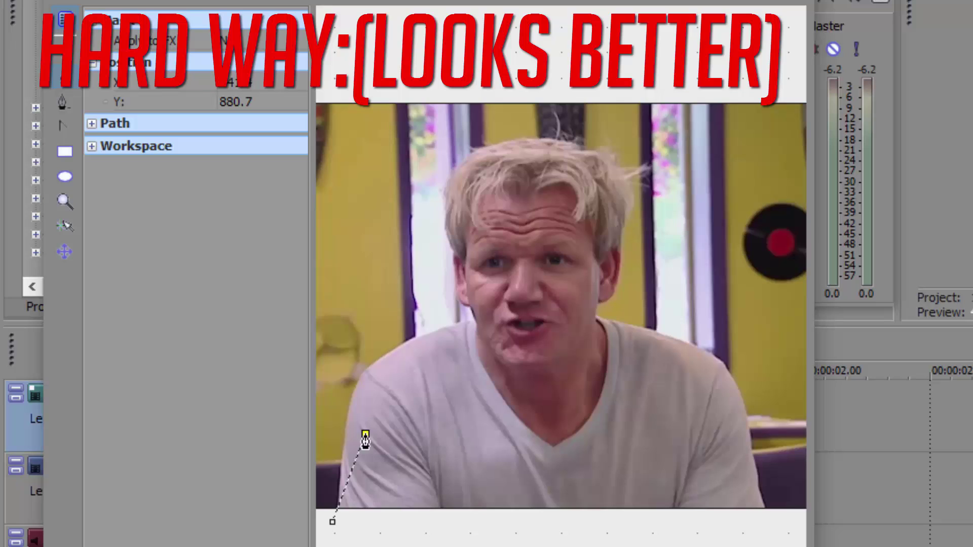
pyautogui.click(450, 367)
pyautogui.click(578, 330)
pyautogui.click(674, 407)
pyautogui.click(695, 491)
pyautogui.click(528, 546)
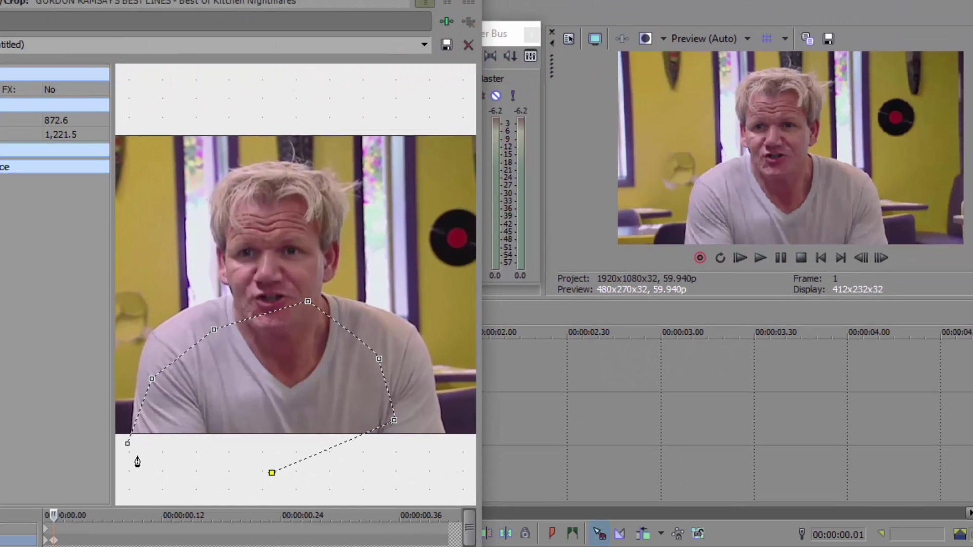
pyautogui.click(216, 477)
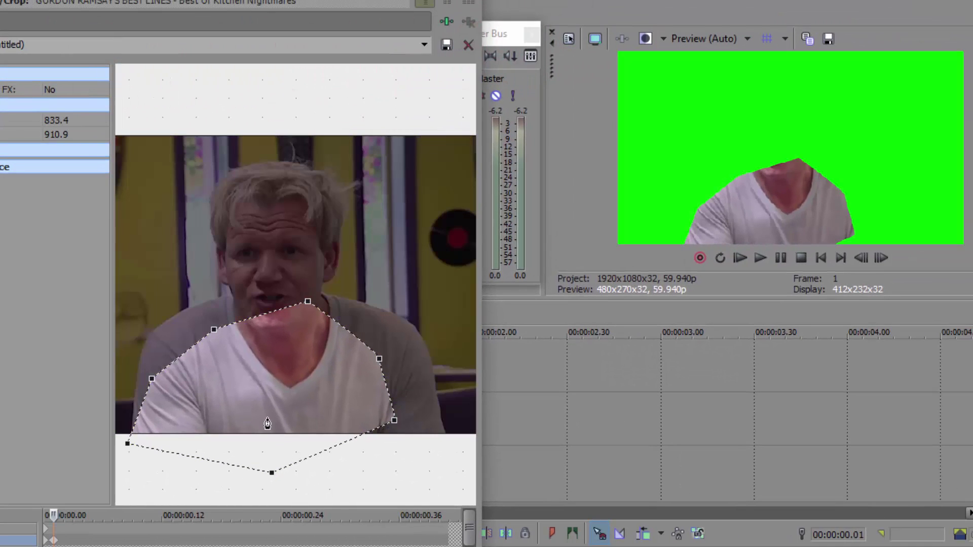
# - Undo the rough path at frame 1 point by point, including the mask reset, to restore the traced outline
pyautogui.hotkey('ctrl', 'z')
pyautogui.hotkey('ctrl', 'z')
pyautogui.hotkey('ctrl', 'z')
pyautogui.hotkey('ctrl', 'z')
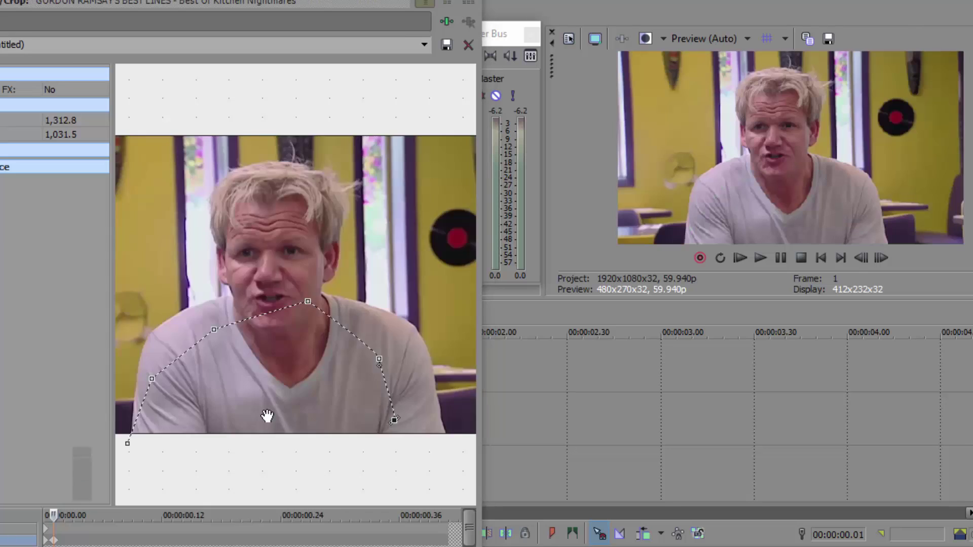
pyautogui.hotkey('ctrl', 'z')
pyautogui.hotkey('ctrl', 'z')
pyautogui.hotkey('ctrl', 'z')
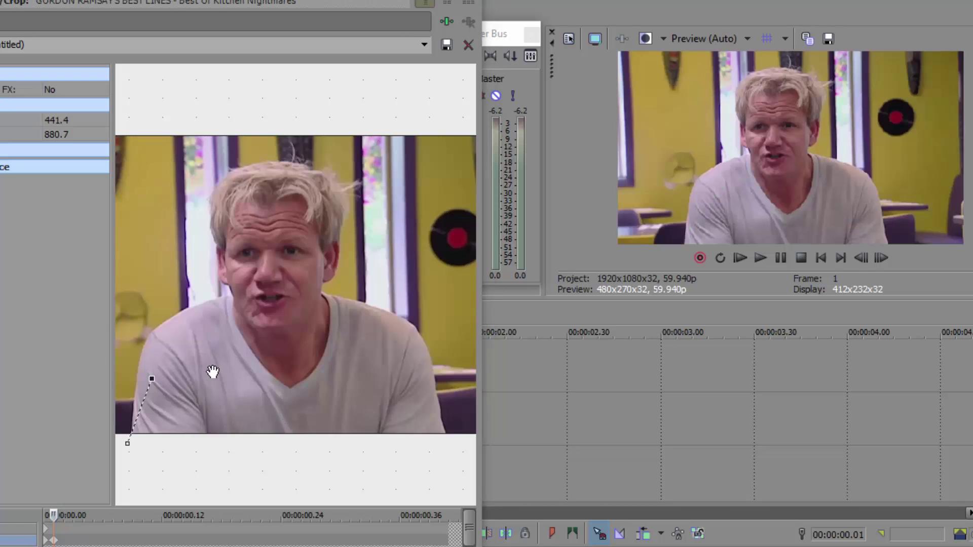
pyautogui.hotkey('ctrl', 'z')
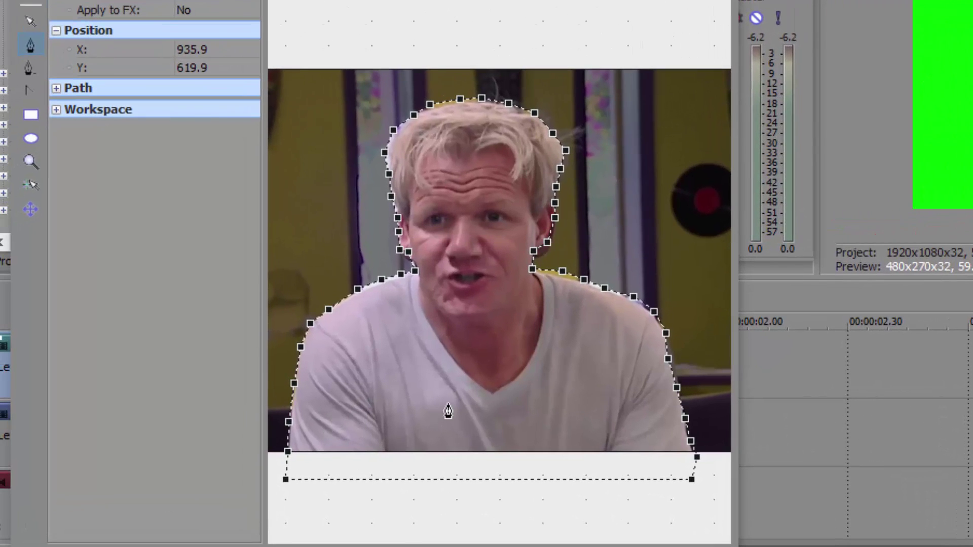
# - Select the whole traced mask path at frame 1 and duplicate it
pyautogui.click(564, 275)
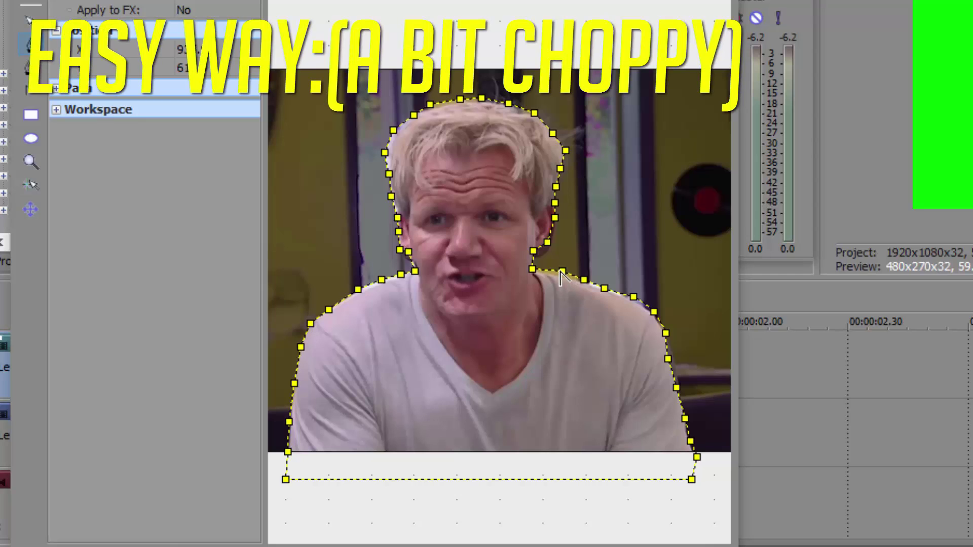
pyautogui.rightClick(566, 273)
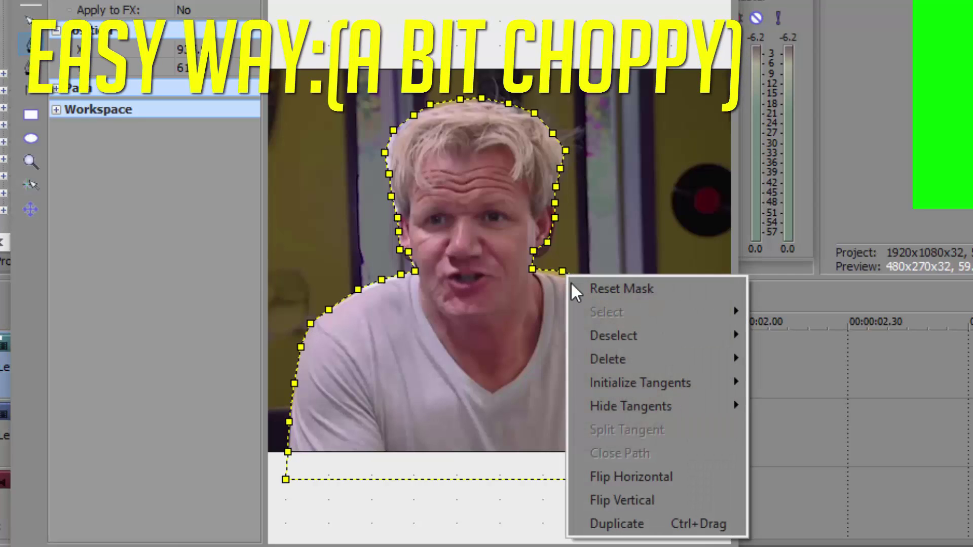
pyautogui.click(628, 522)
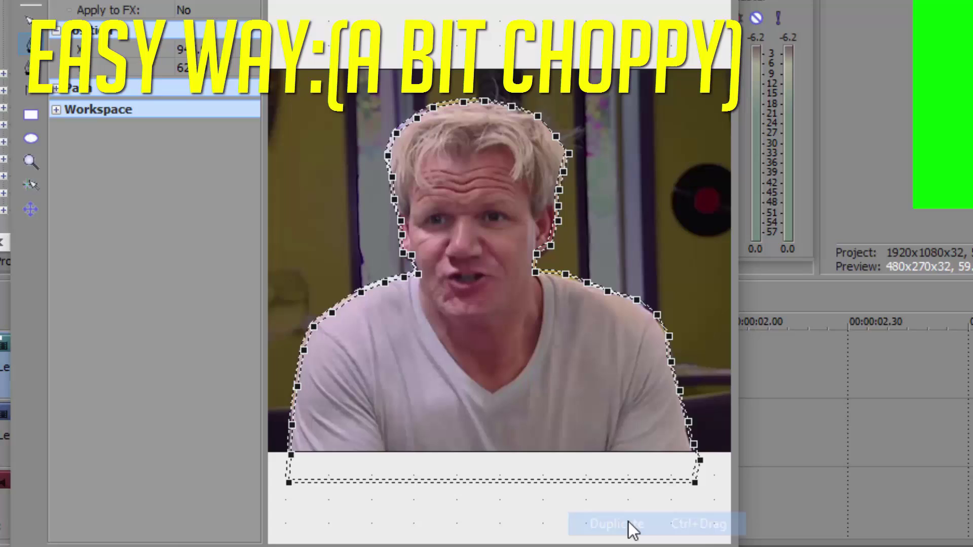
pyautogui.scroll(4, 498, 323)
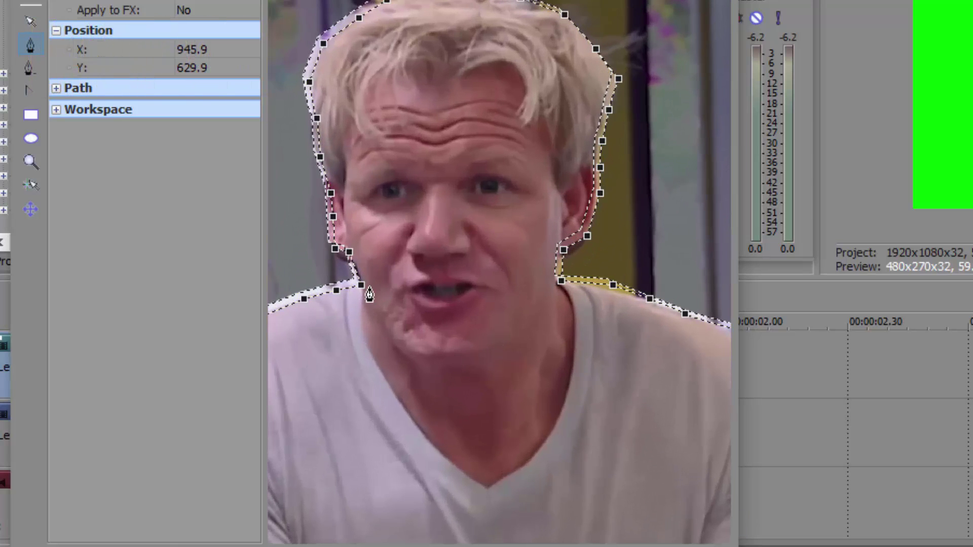
# - Move the duplicated mask path at frame 1 straight down below the picture, outside the video frame
pyautogui.scroll(-1, 358, 292)
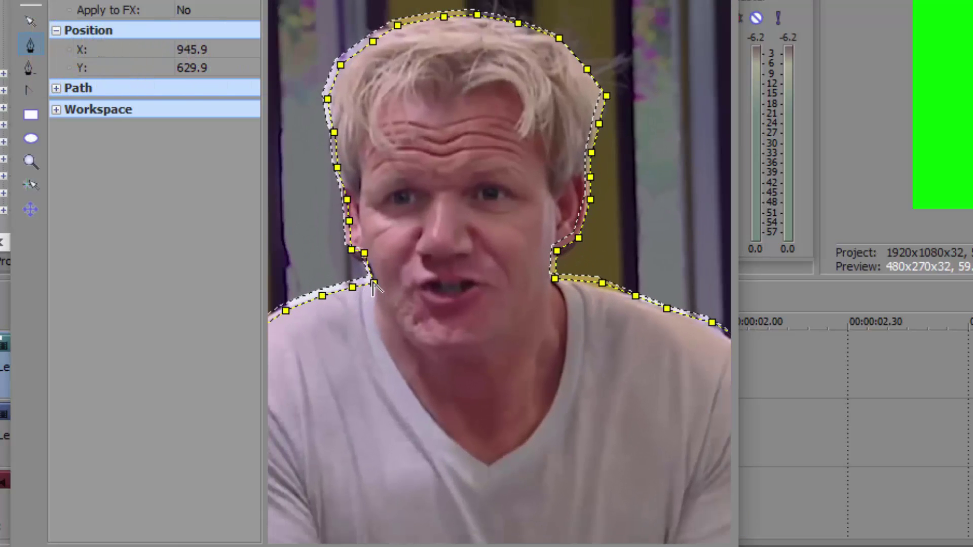
pyautogui.click(373, 283)
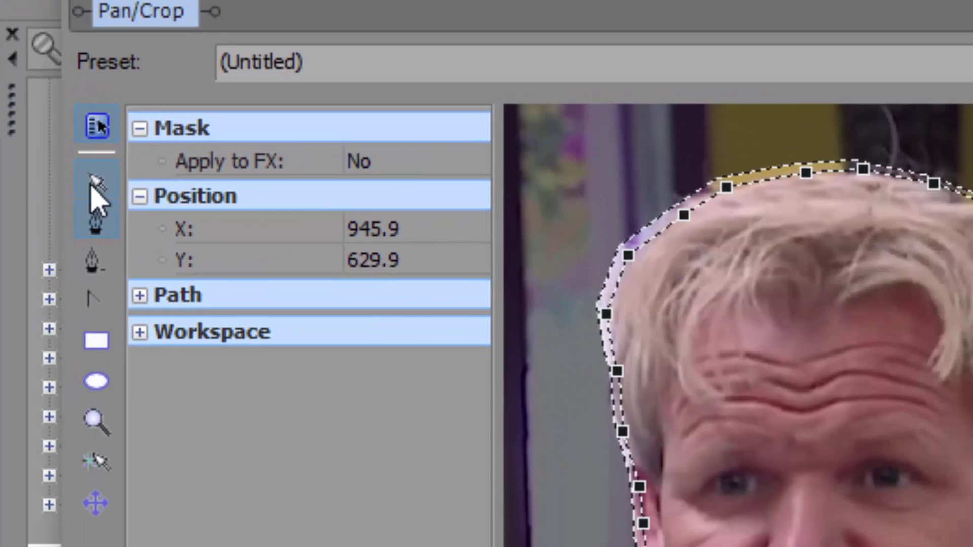
pyautogui.click(122, 229)
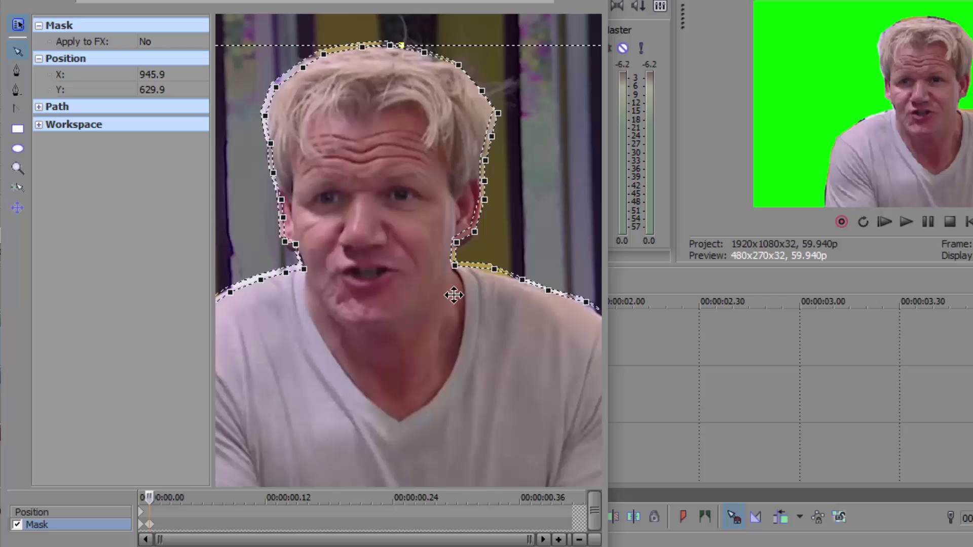
pyautogui.press('alt')
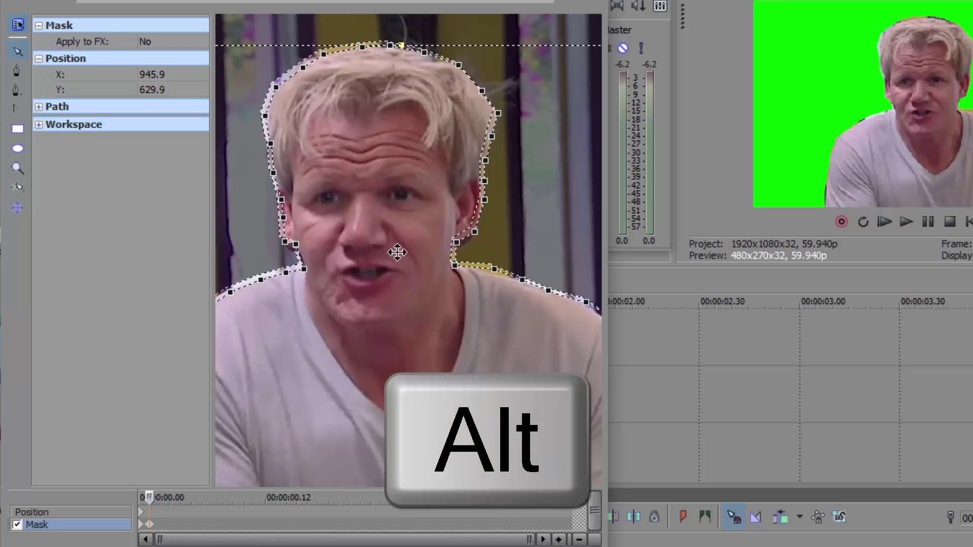
pyautogui.scroll(-3, 391, 264)
pyautogui.moveTo(389, 280); pyautogui.dragTo(396, 544)
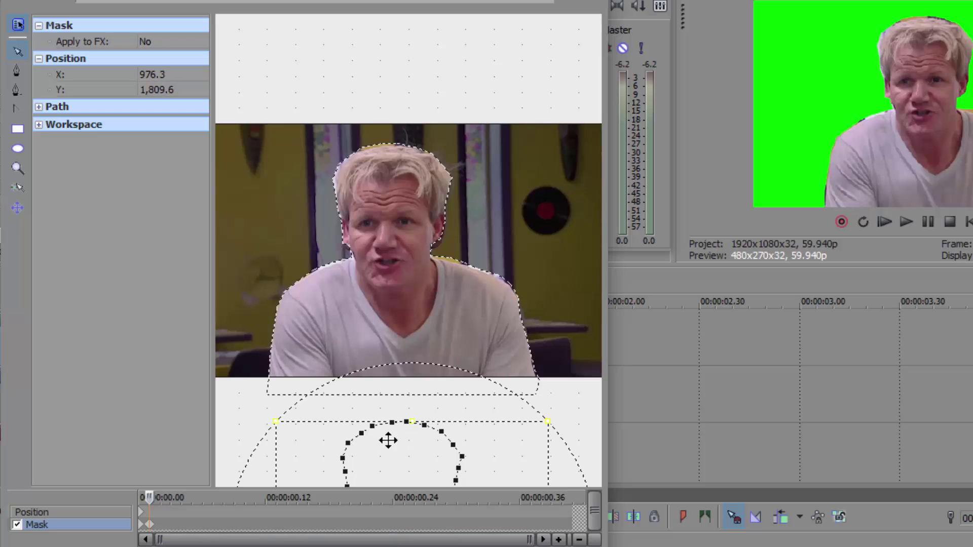
# - Pull the mask points along the picture's right shoulder and upper arm in to the shirt edge at frame 1
pyautogui.scroll(5, 266, 387)
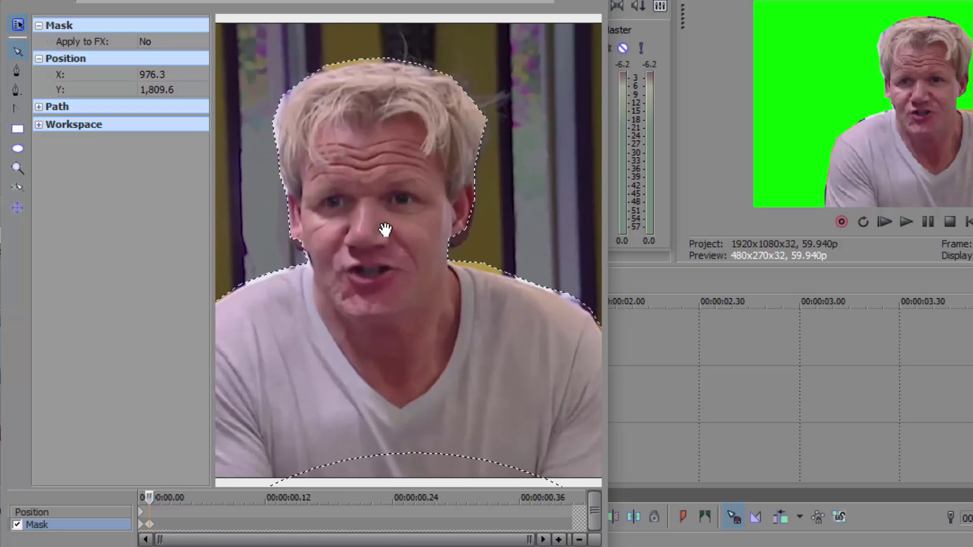
pyautogui.scroll(4, 385, 230)
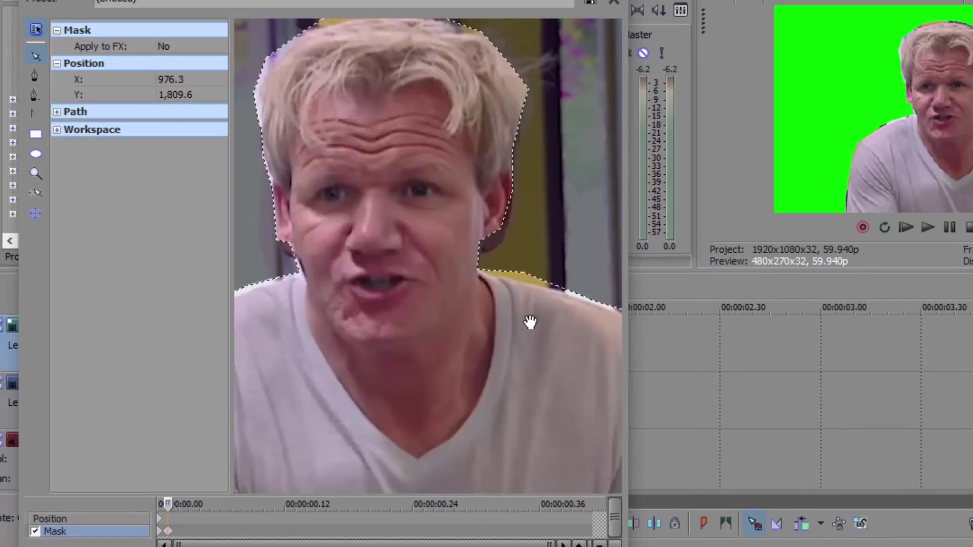
pyautogui.moveTo(518, 318); pyautogui.dragTo(277, 302)
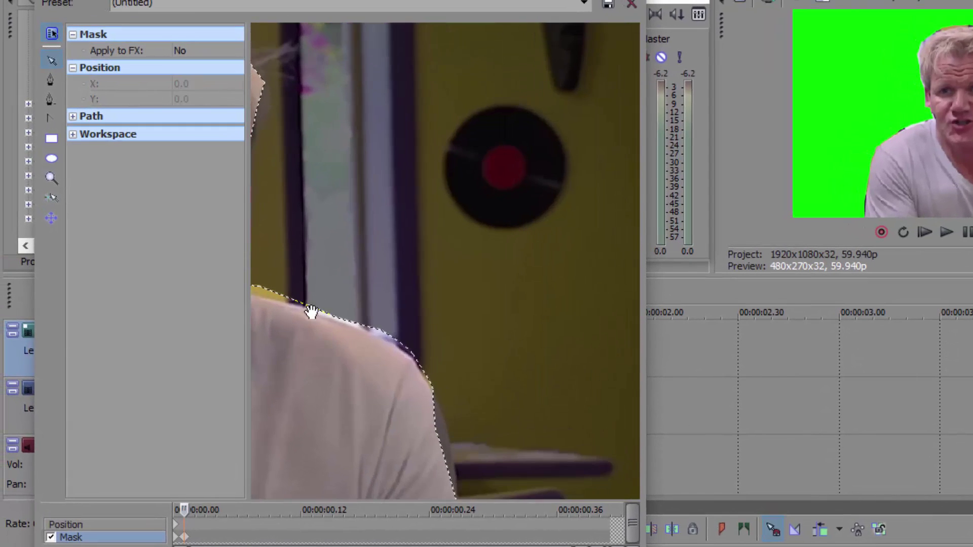
pyautogui.moveTo(266, 343); pyautogui.dragTo(427, 328)
pyautogui.click(348, 287)
pyautogui.click(485, 337)
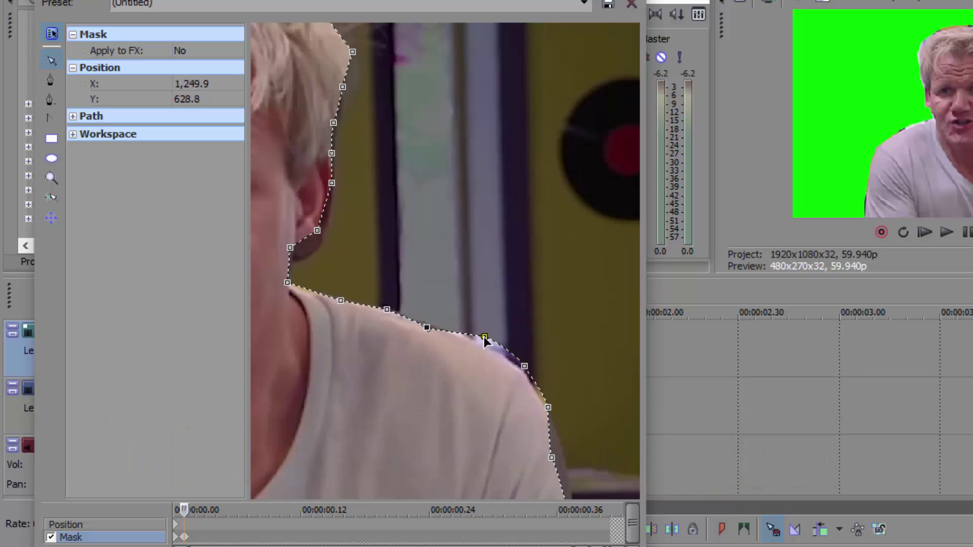
pyautogui.moveTo(485, 337); pyautogui.dragTo(515, 371)
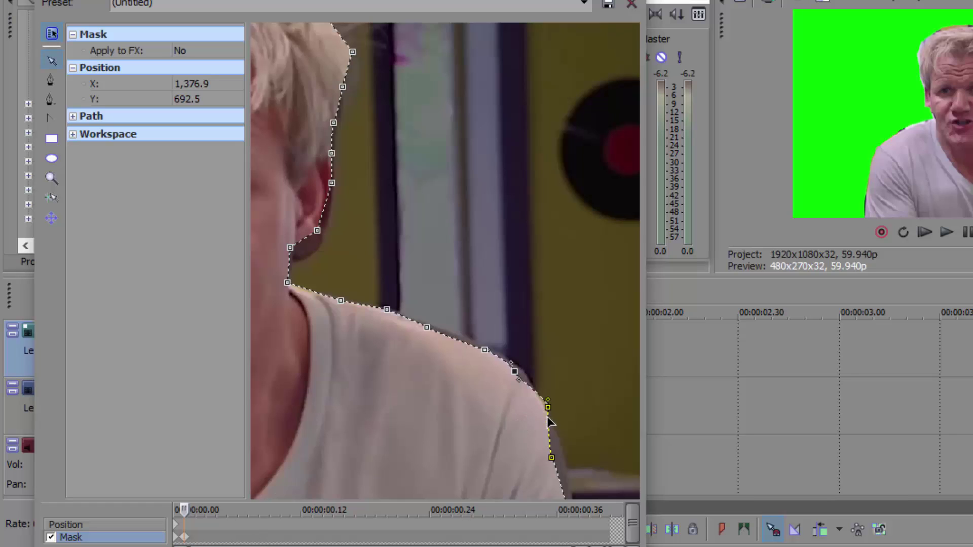
pyautogui.moveTo(551, 458); pyautogui.dragTo(564, 453)
pyautogui.scroll(-2, 520, 467)
pyautogui.scroll(-1, 517, 472)
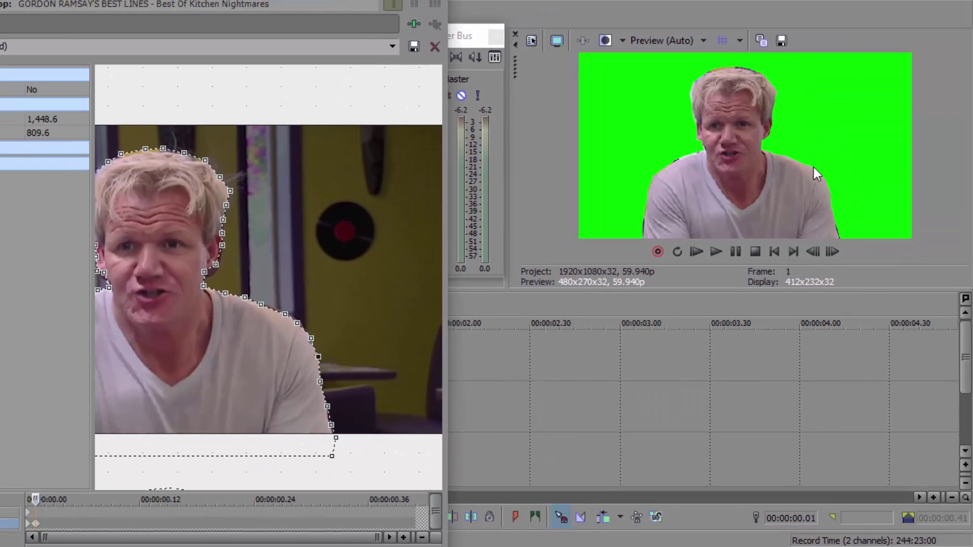
# - Compare the masked preview between frames 2 and 3 by stepping back and forth
pyautogui.click(828, 251)
pyautogui.click(829, 251)
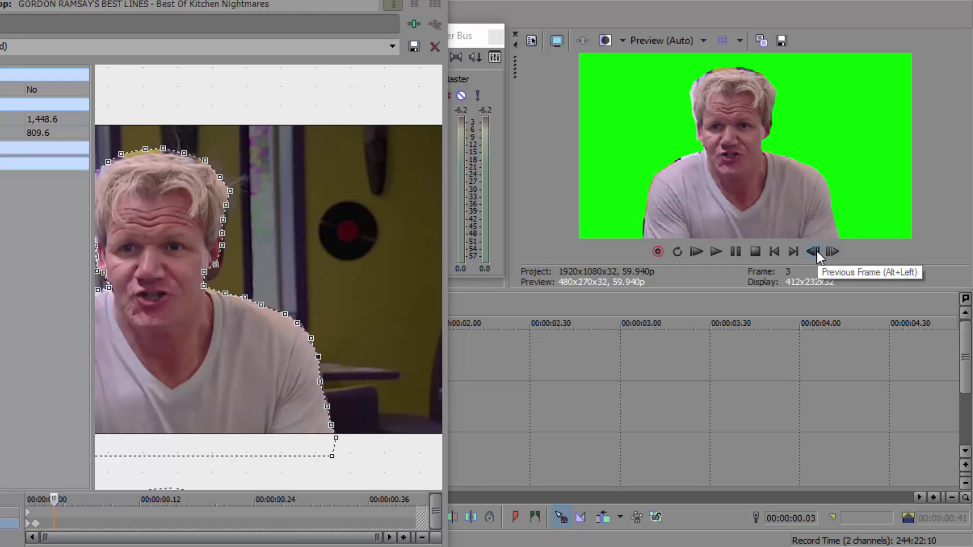
pyautogui.click(816, 250)
pyautogui.click(834, 250)
pyautogui.click(815, 253)
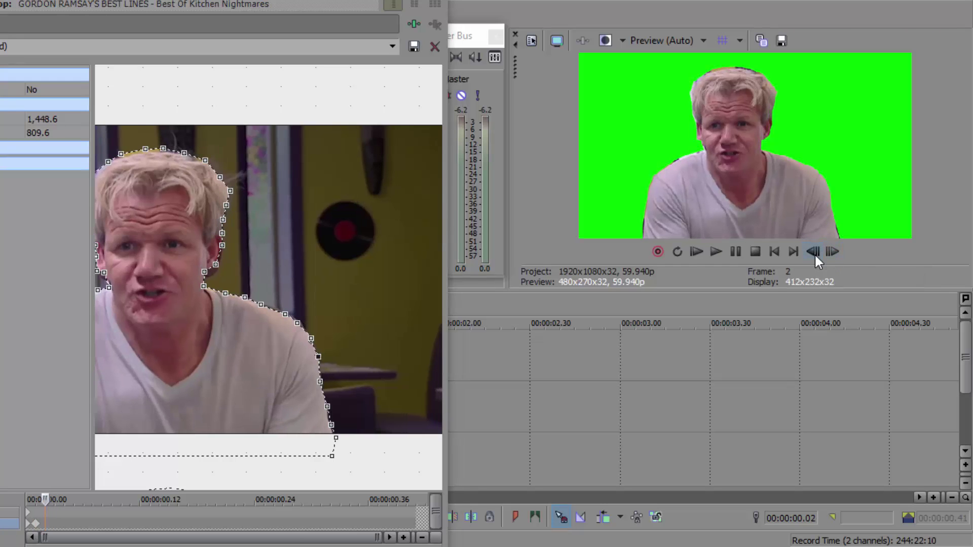
pyautogui.click(831, 252)
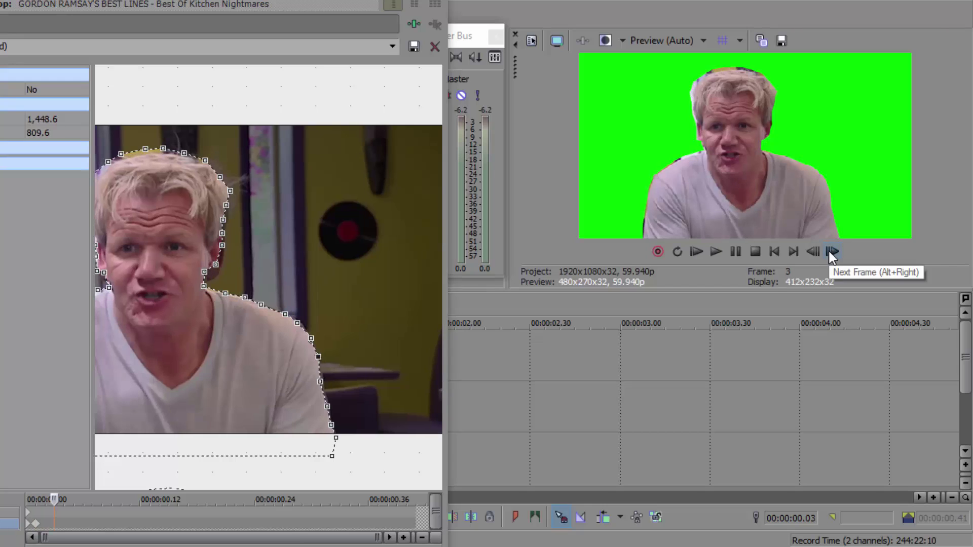
# - Return to frame 2 and add a mask keyframe there to hold the outline
pyautogui.click(812, 251)
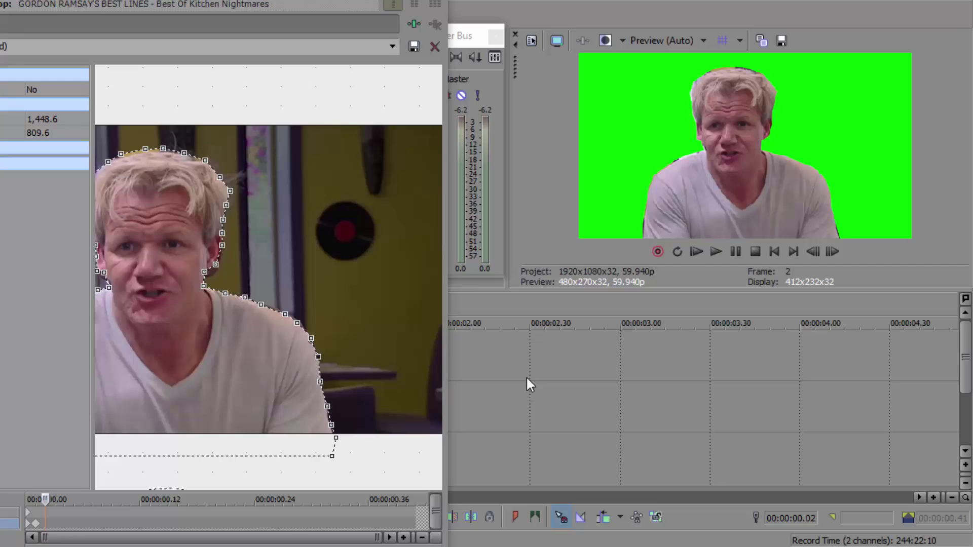
pyautogui.doubleClick(45, 525)
pyautogui.moveTo(43, 537); pyautogui.dragTo(169, 488)
# - Advance to frame 3 and adjust the mask points along the picture's right shoulder and arm to the shirt edge
pyautogui.click(831, 252)
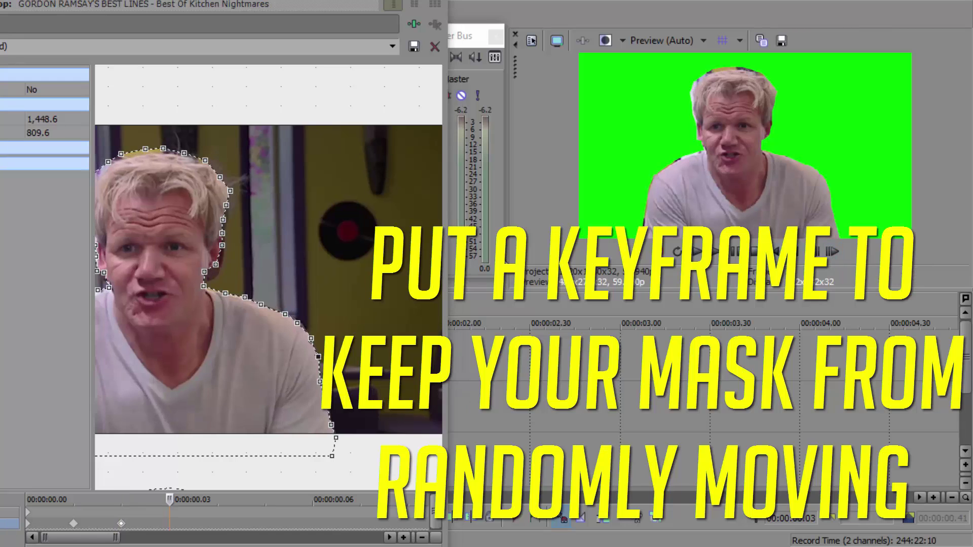
pyautogui.scroll(3, 302, 376)
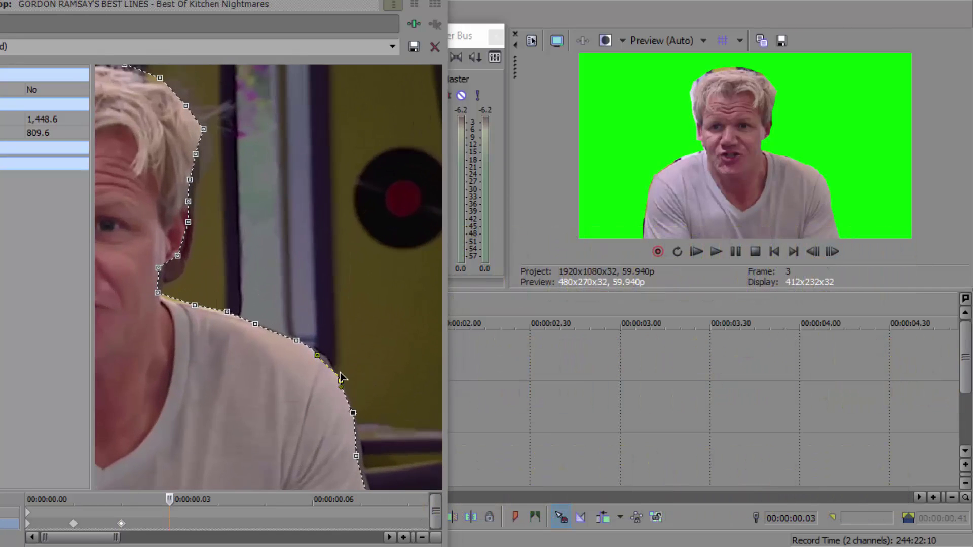
pyautogui.moveTo(342, 380); pyautogui.dragTo(332, 367)
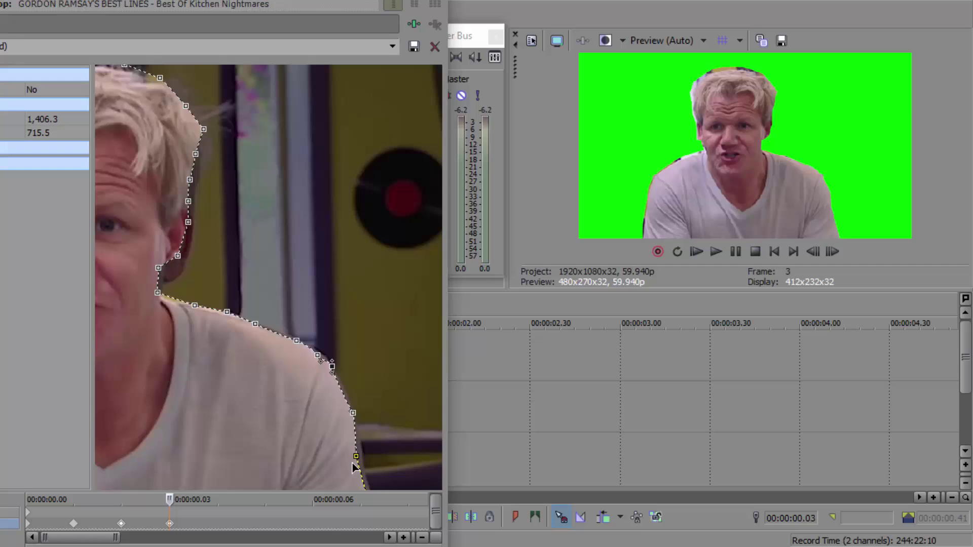
pyautogui.moveTo(356, 457)
pyautogui.mouseDown()
pyautogui.moveTo(348, 443)
pyautogui.moveTo(351, 464)
pyautogui.mouseUp()
pyautogui.scroll(-3, 366, 462)
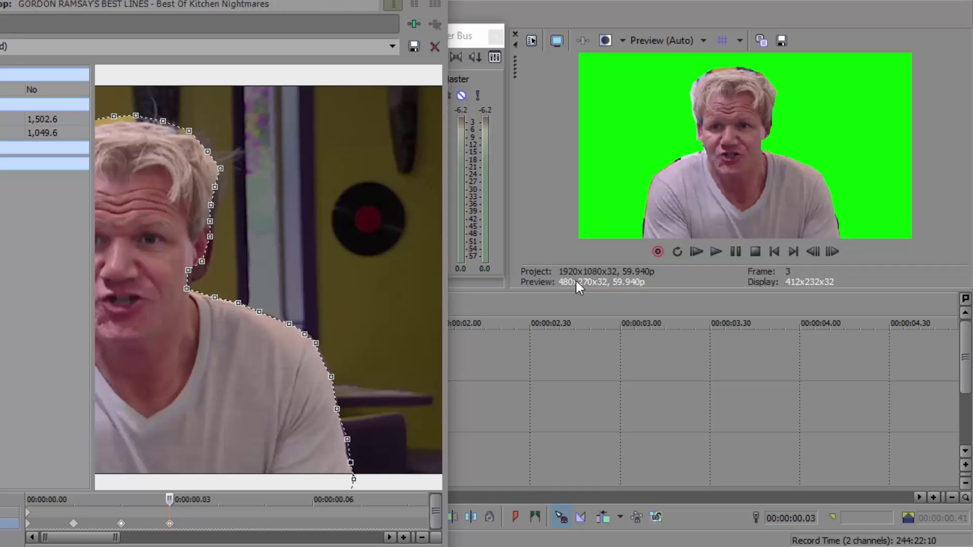
pyautogui.scroll(-1, 213, 402)
pyautogui.scroll(-2, 289, 391)
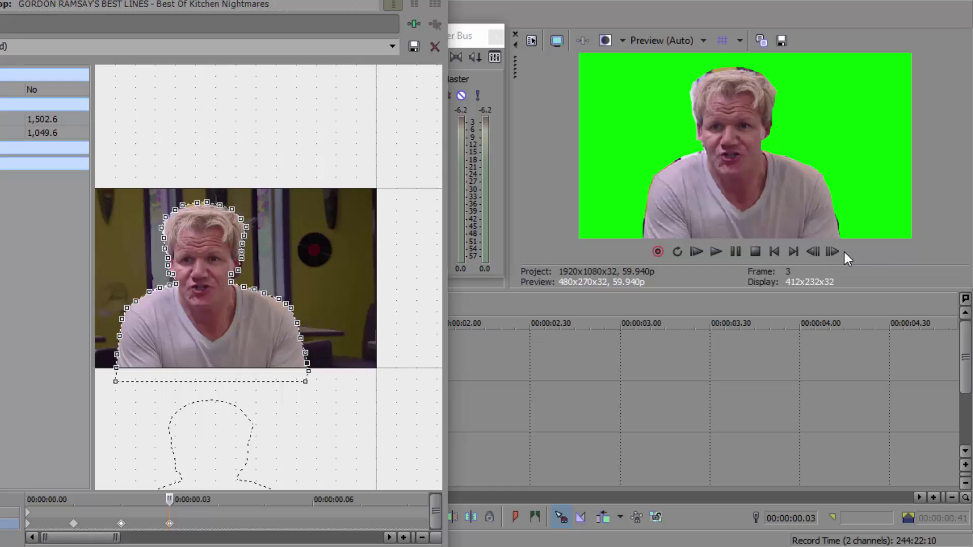
# - Step forward through the clip to frame 36 checking the mask, and close the mask editing window
pyautogui.click(832, 252)
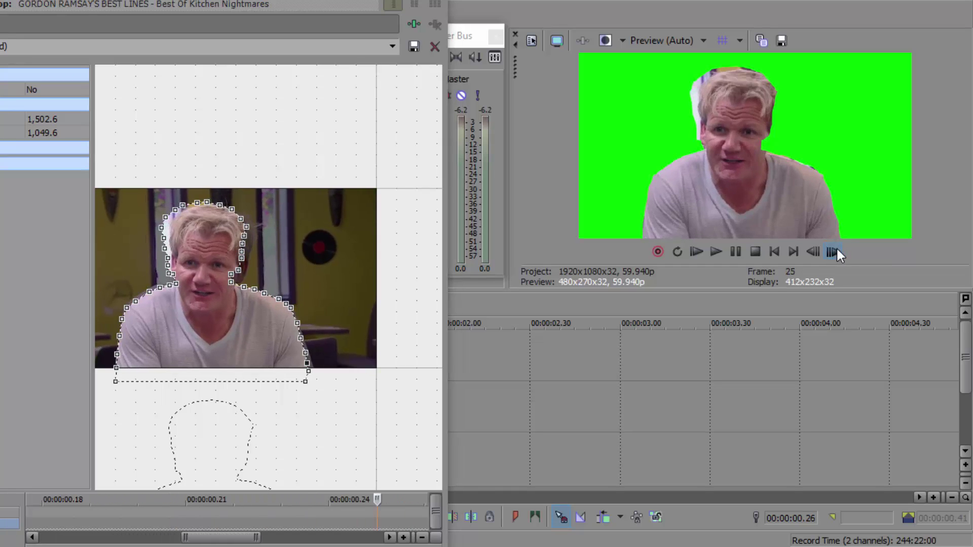
pyautogui.click(832, 252)
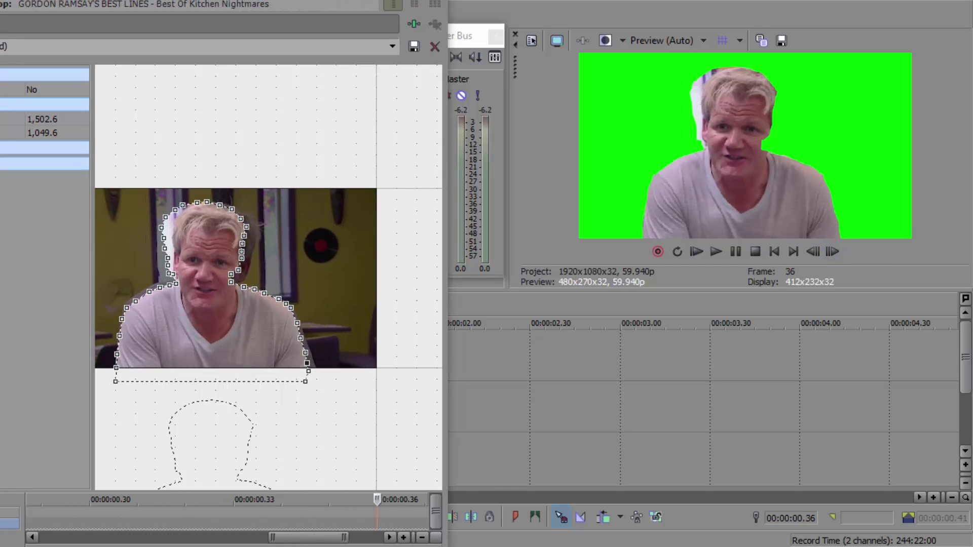
pyautogui.hotkey('alt', 'F4')
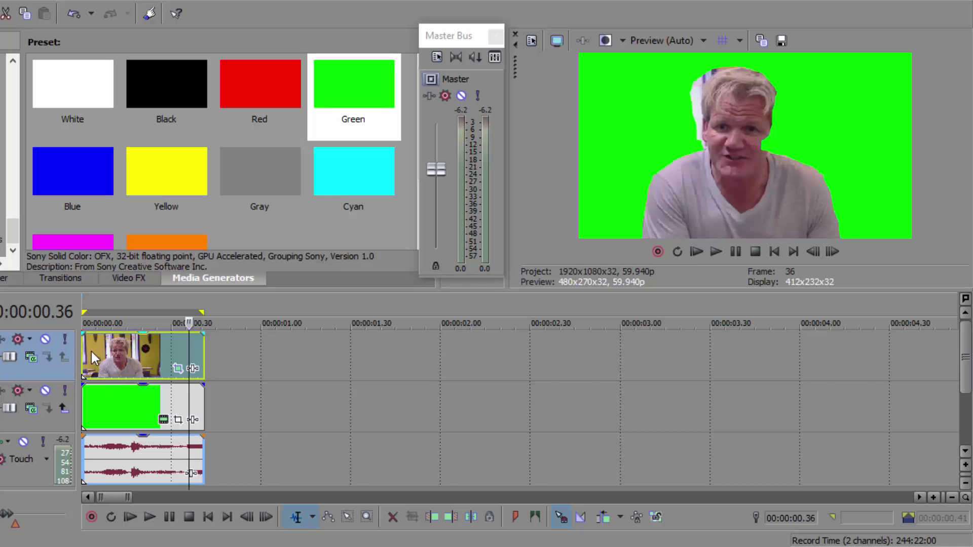
# - Play the masked clip from its start to examine how well the mask follows the head
pyautogui.click(84, 354)
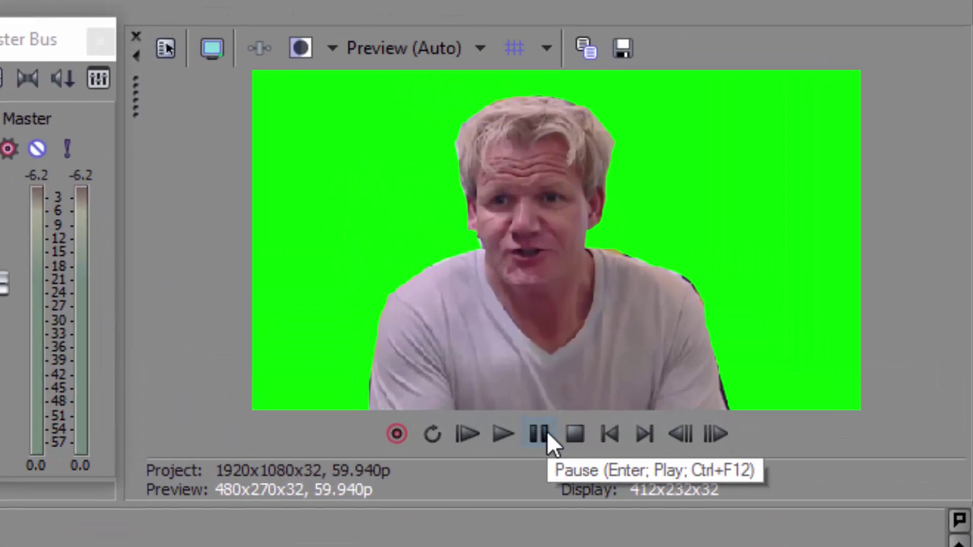
pyautogui.press('space')
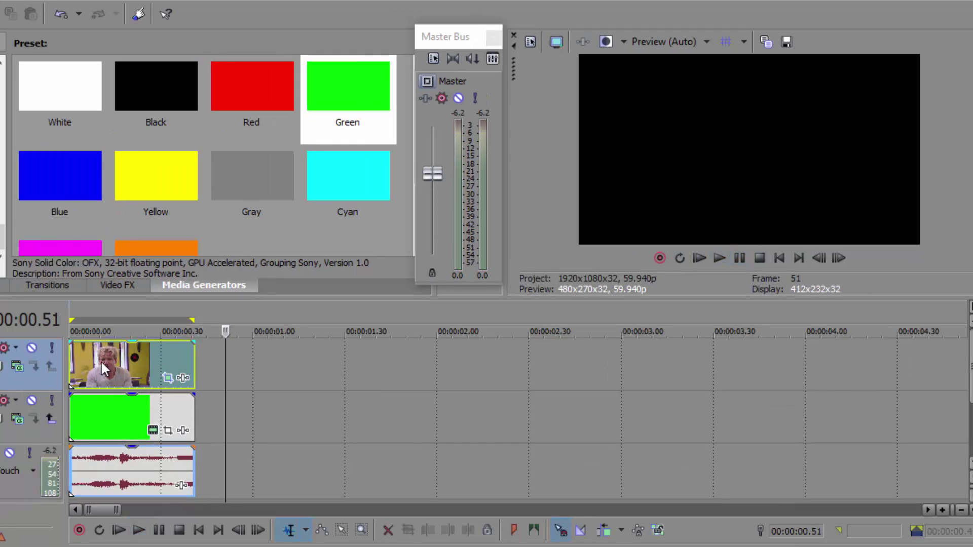
pyautogui.click(102, 362)
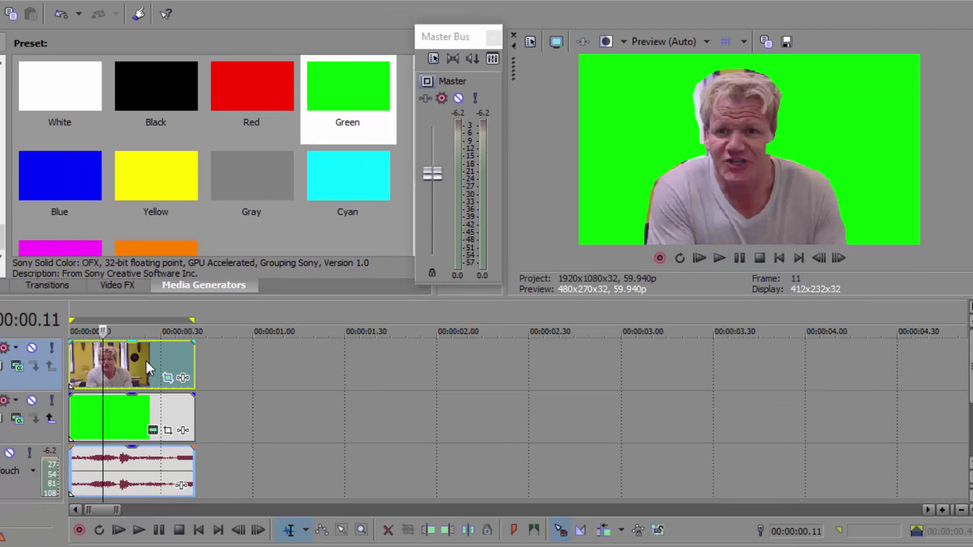
# - Reopen the clip's mask at frame 25 and pull the points beside the picture's left side of the head in to the hair edge
pyautogui.click(145, 360)
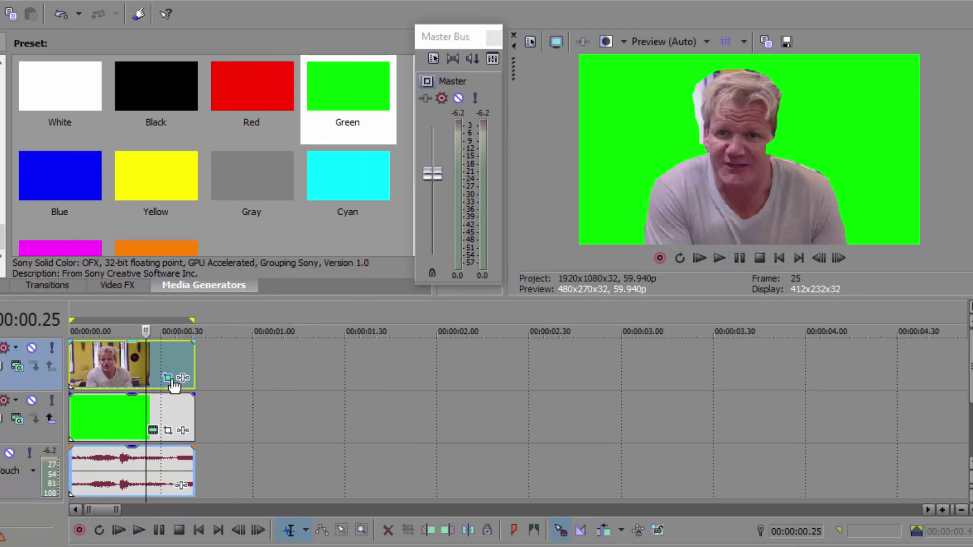
pyautogui.click(168, 378)
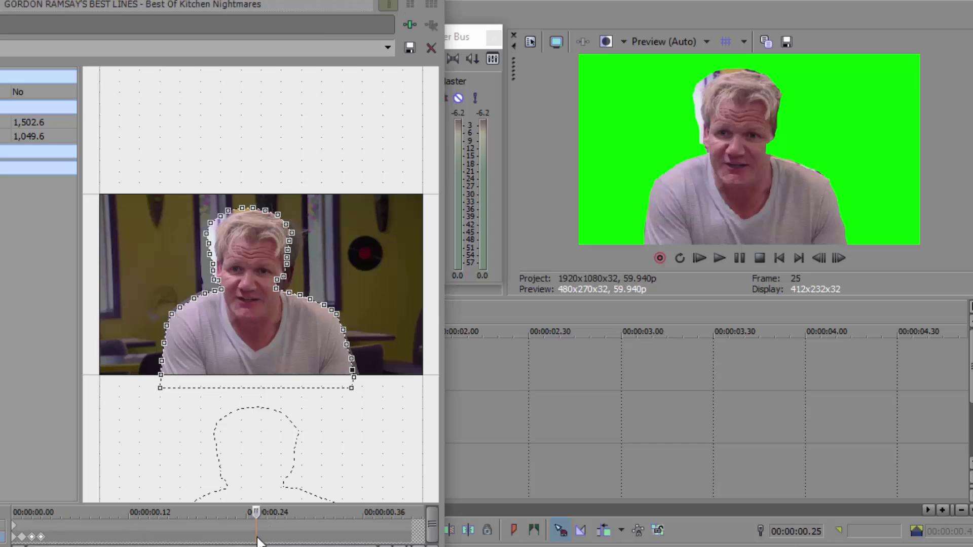
pyautogui.click(222, 216)
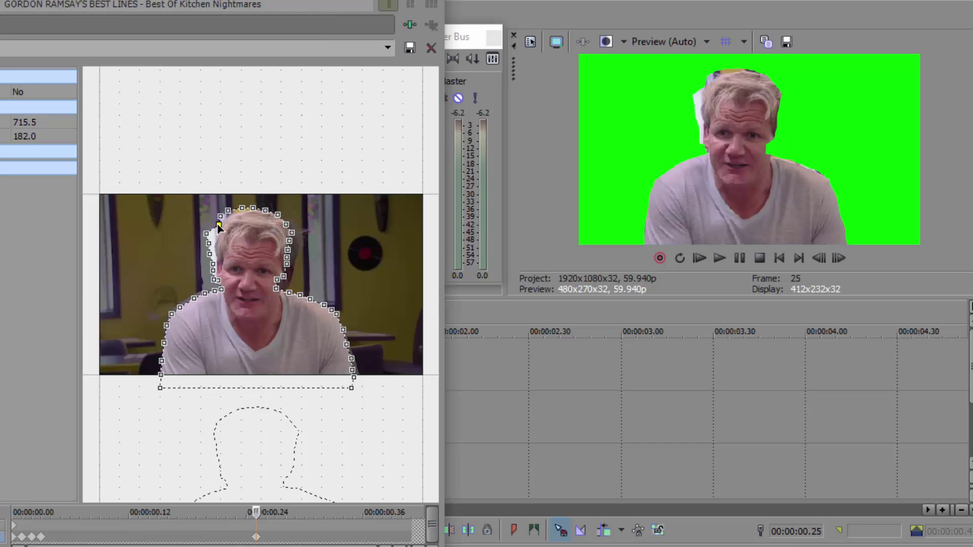
pyautogui.moveTo(227, 219); pyautogui.dragTo(217, 264)
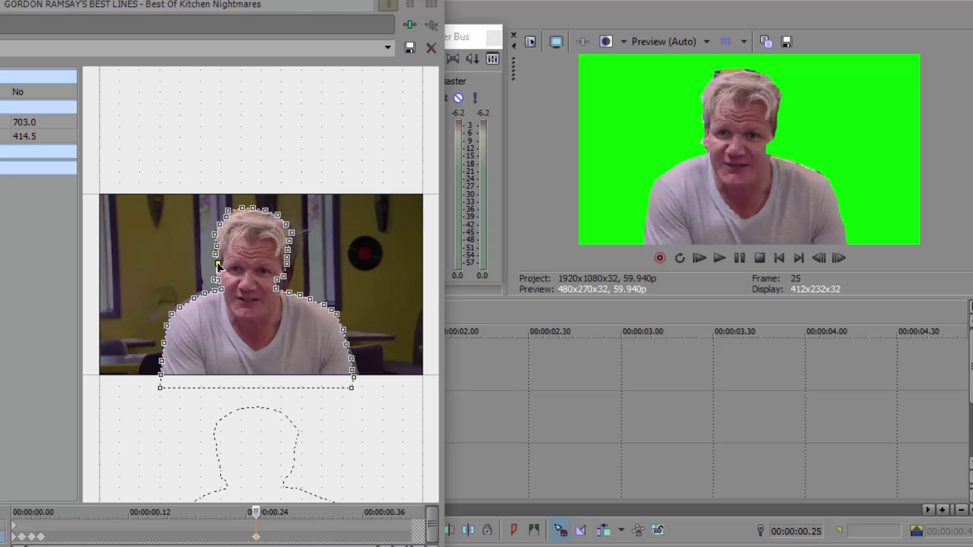
# - Reset the mask at frame 25 and draw a rough closed six-point path around the face
pyautogui.rightClick(264, 254)
pyautogui.click(290, 260)
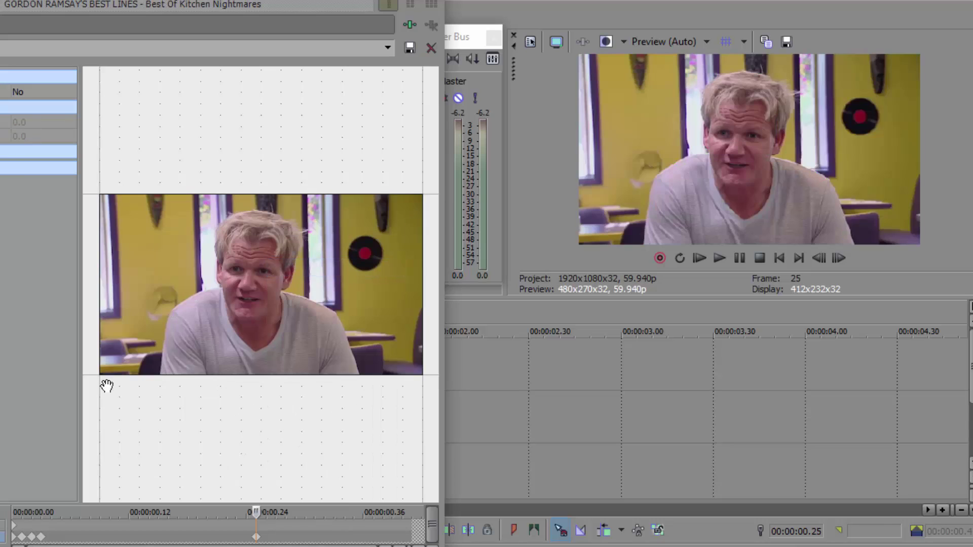
pyautogui.click(233, 223)
pyautogui.click(223, 252)
pyautogui.click(223, 302)
pyautogui.click(253, 328)
pyautogui.click(276, 300)
pyautogui.click(276, 244)
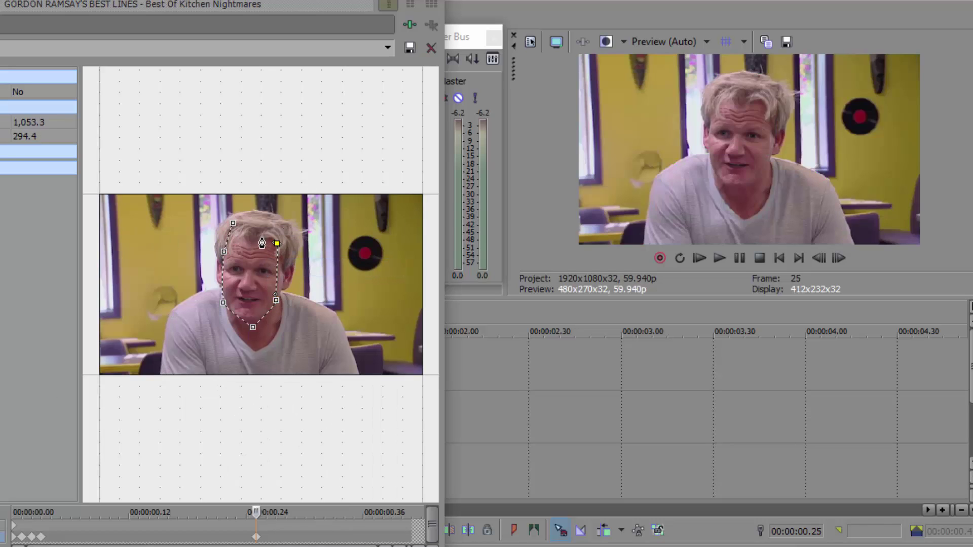
pyautogui.click(234, 223)
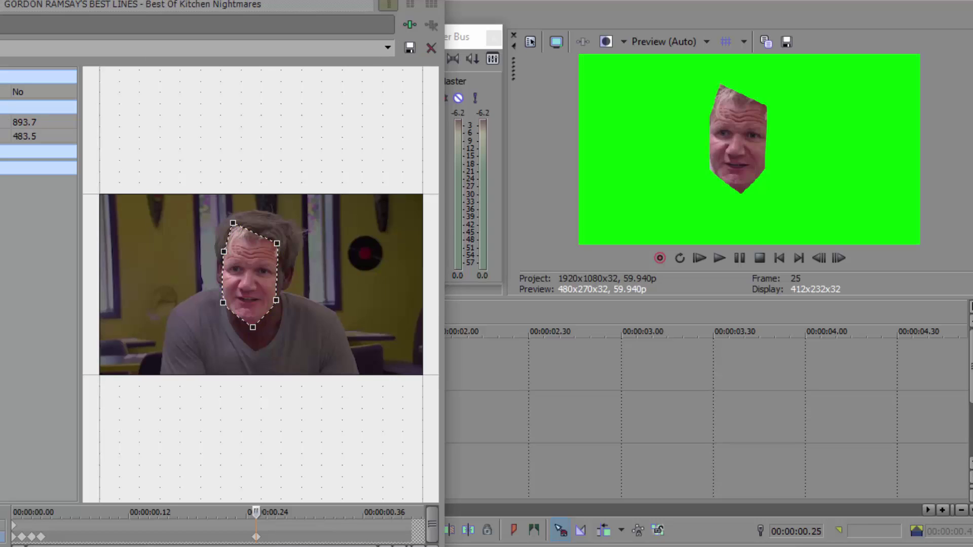